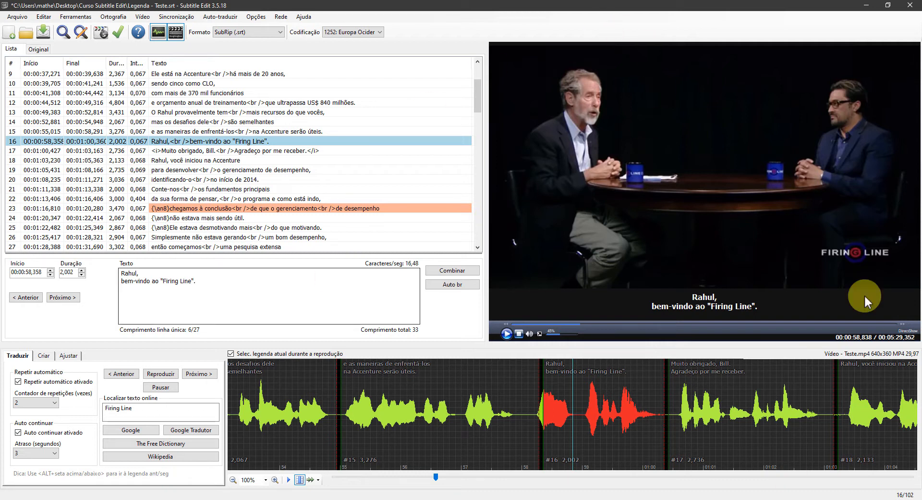
Step: Undock the video controls and arrange the main, controls, waveform and video windows separately on the desktop
left_click(142, 16)
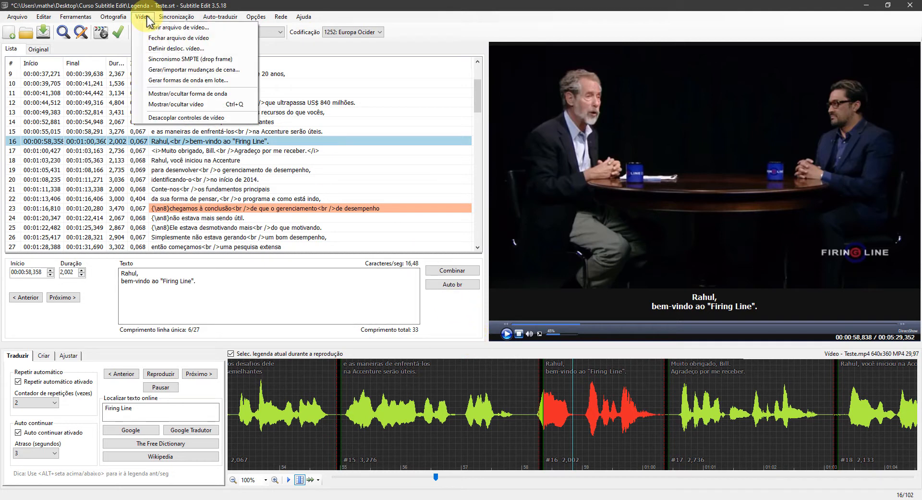
left_click(213, 118)
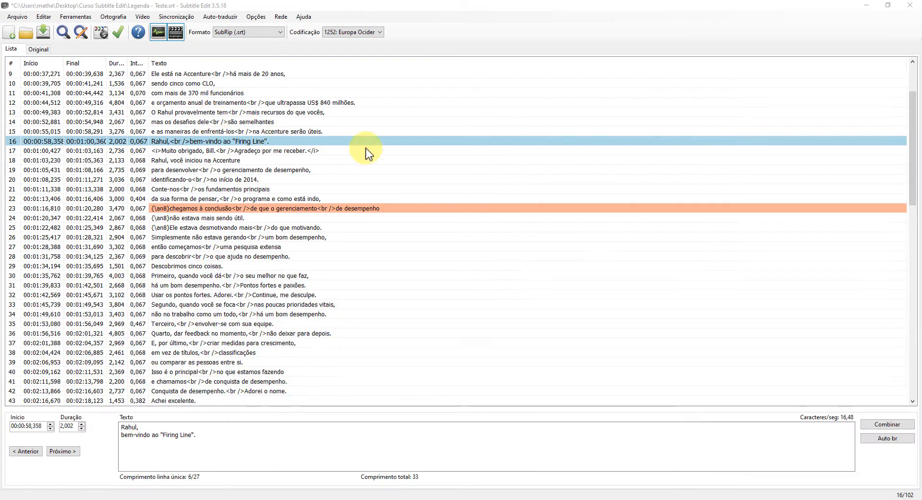
left_click(889, 10)
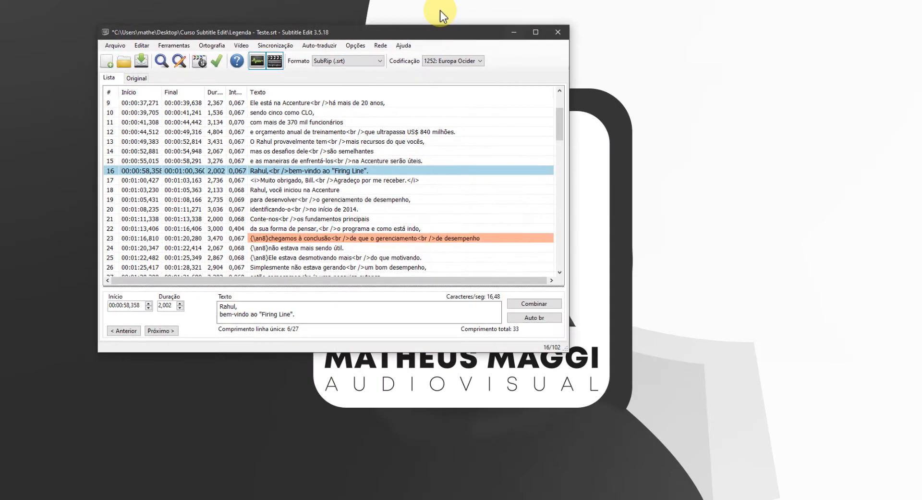
left_click_drag(441, 11, 380, 23)
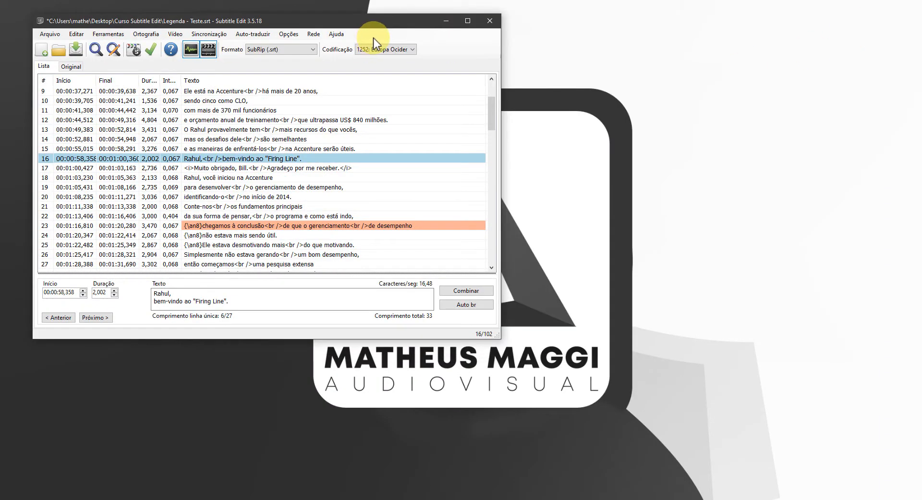
left_click_drag(921, 192, 282, 285)
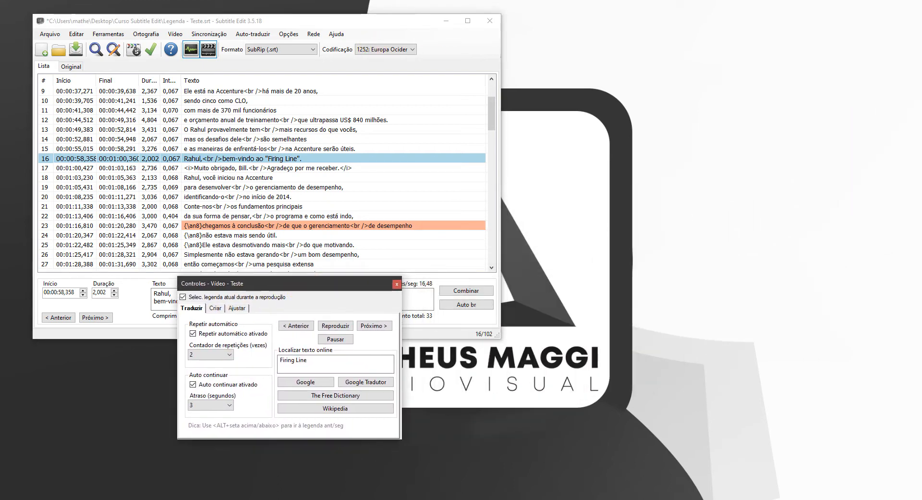
left_click_drag(921, 164, 618, 342)
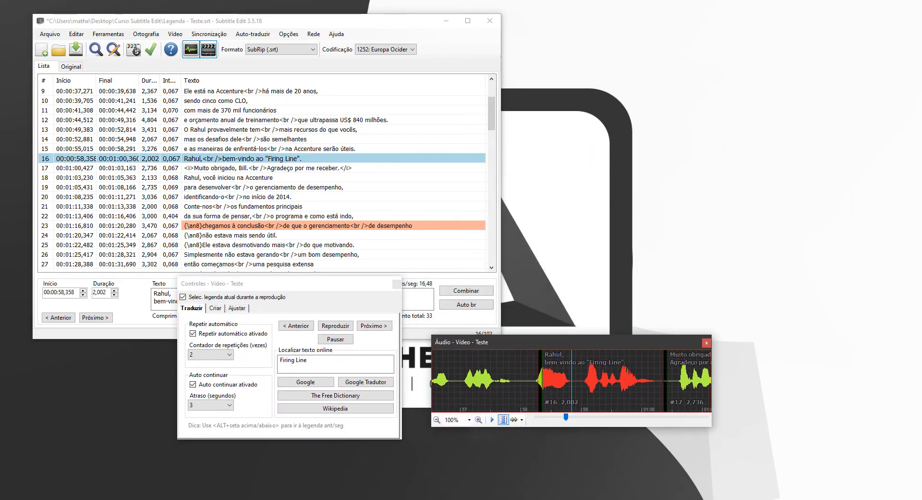
left_click_drag(921, 96, 702, 102)
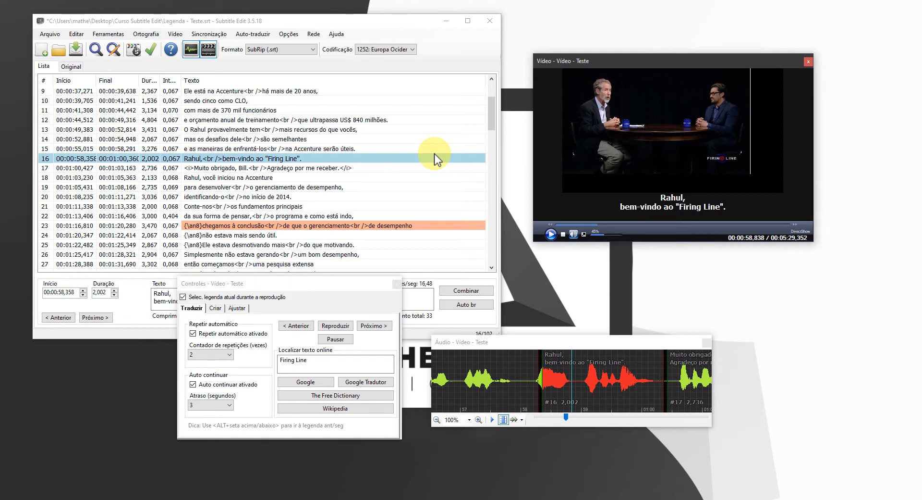
left_click_drag(613, 66, 612, 86)
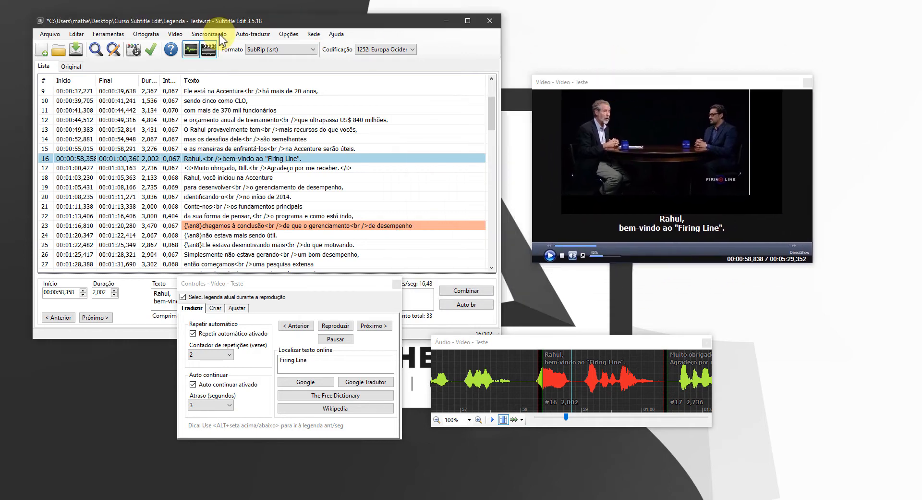
Step: Dock the video controls back into the main window and maximize it
left_click(176, 34)
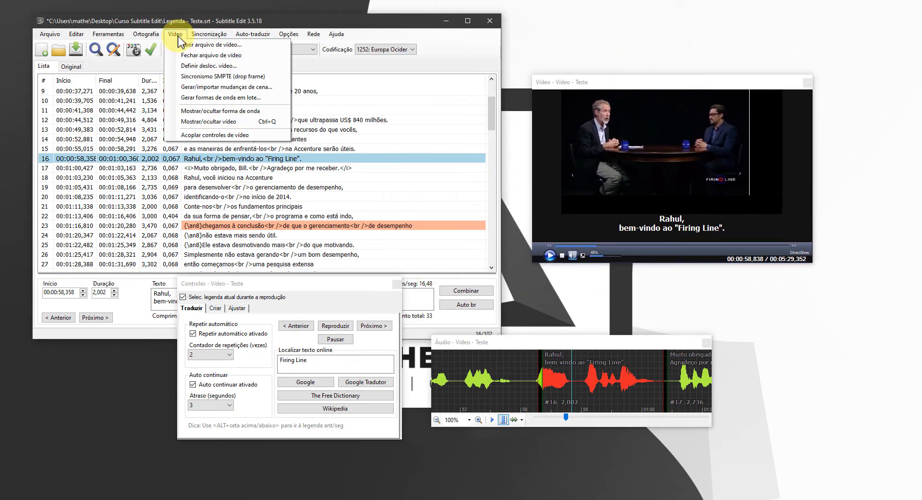
left_click(207, 135)
left_click(466, 22)
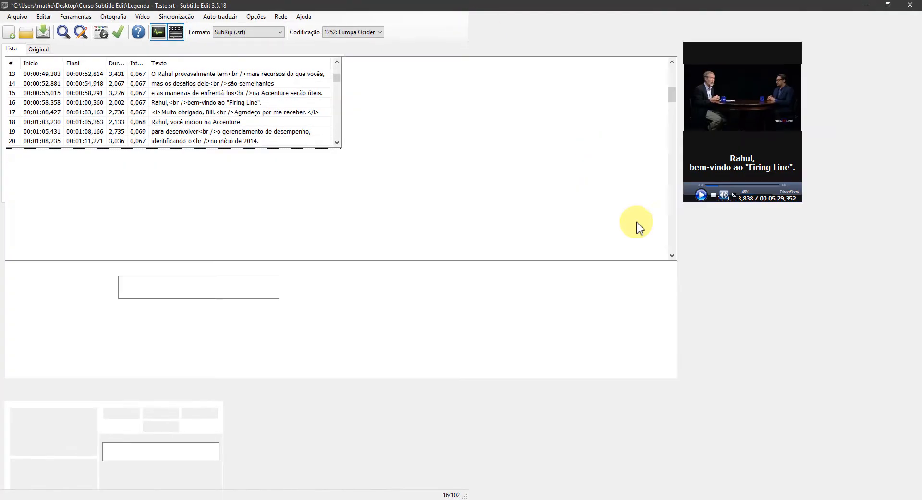
Step: Resize the docked panes to widen the video preview, heighten the waveform area, and shorten the subtitle text box
left_click_drag(538, 215, 459, 220)
left_click_drag(459, 383, 449, 327)
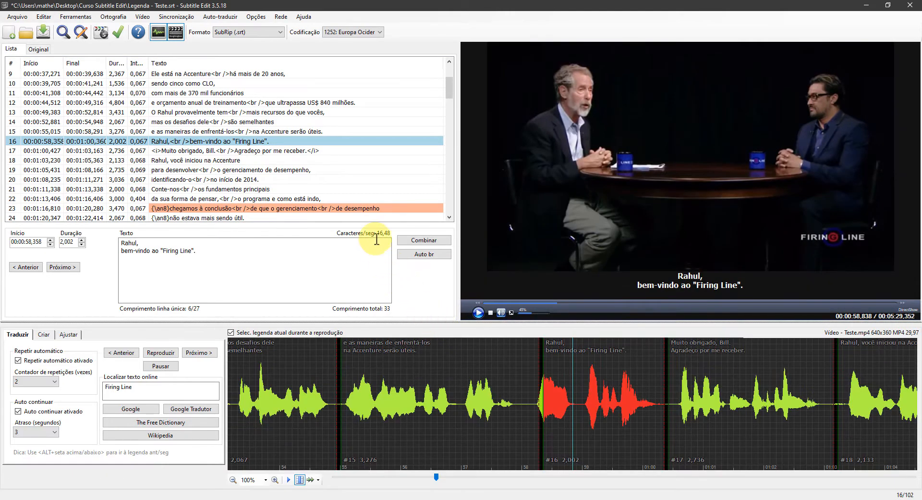
left_click_drag(376, 225, 380, 255)
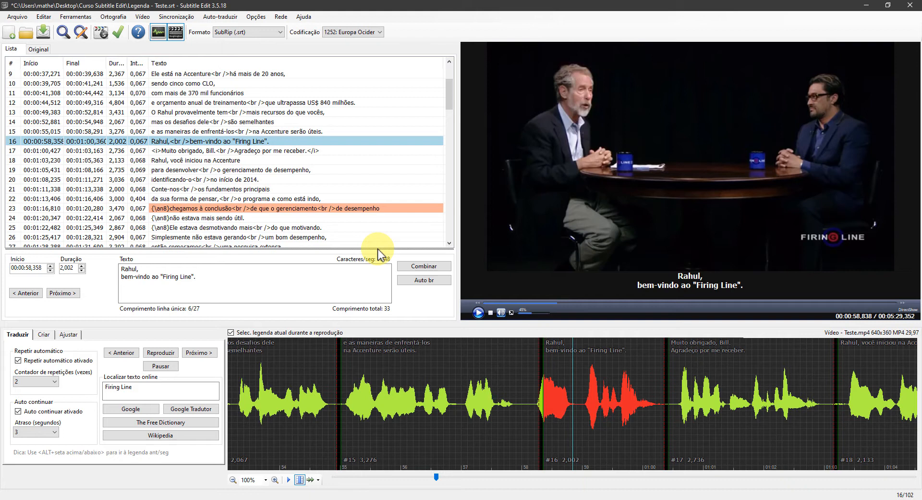
Step: Open the rule profiles in the general settings and remove all existing profiles
left_click(256, 16)
left_click(270, 30)
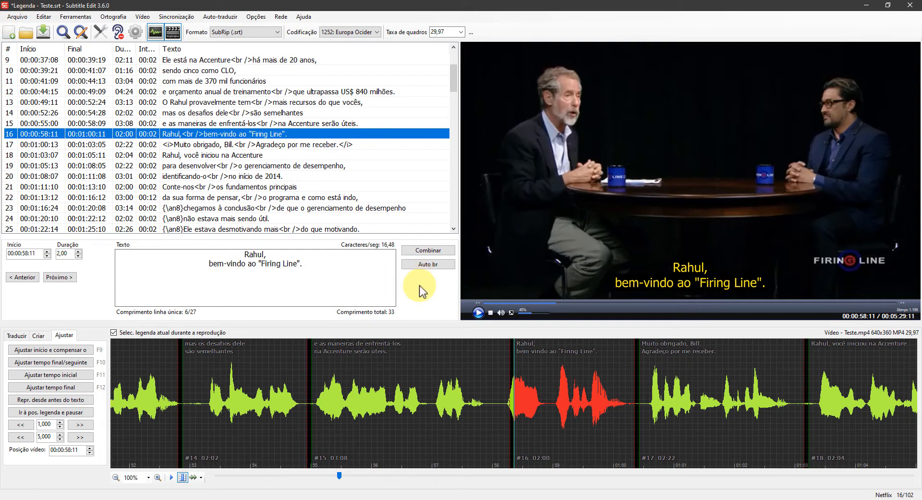
left_click(256, 16)
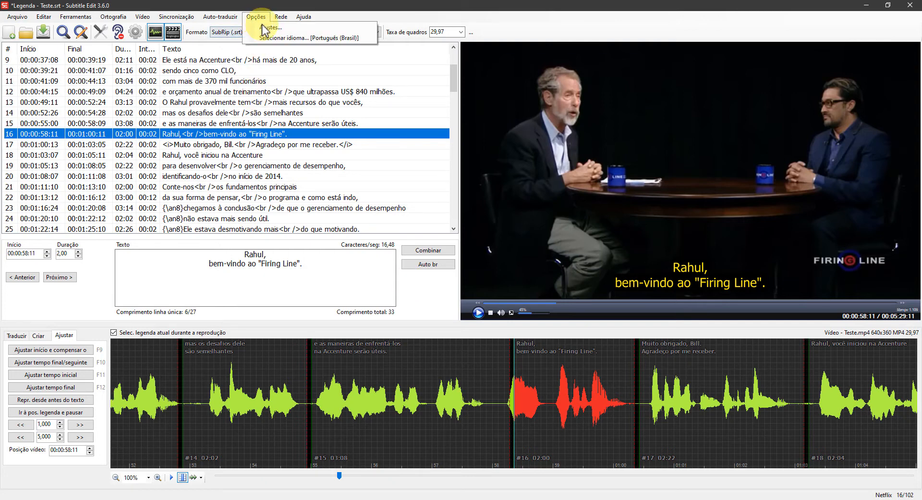
left_click(271, 28)
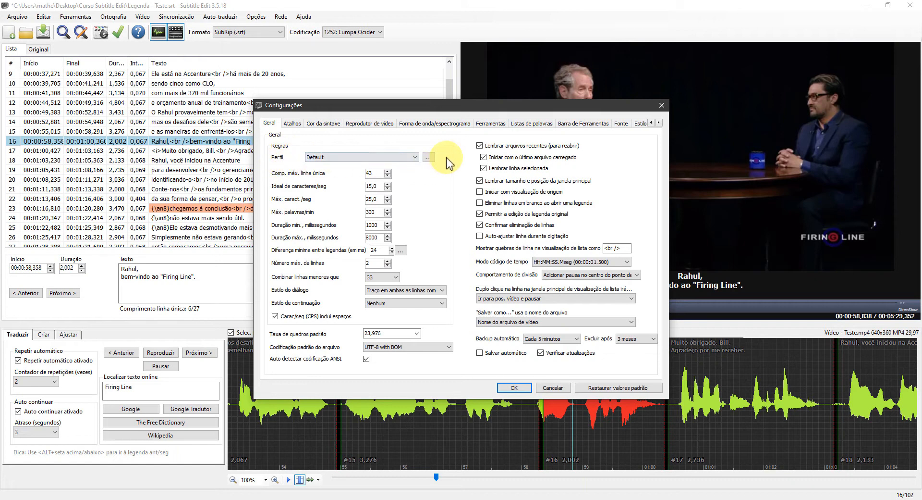
left_click(429, 159)
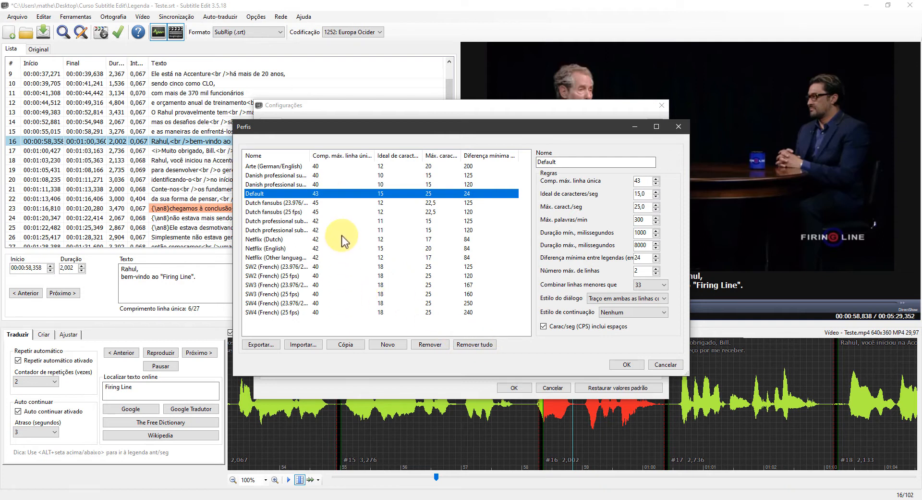
left_click_drag(310, 156, 329, 155)
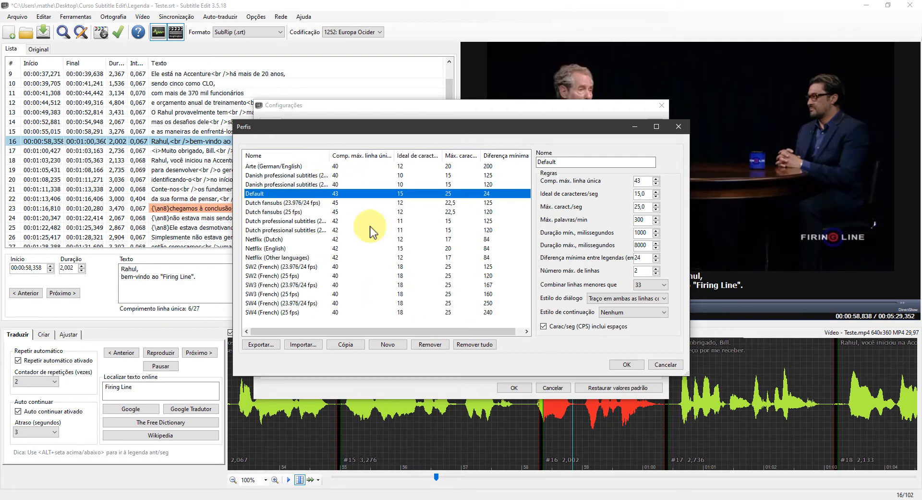
left_click(466, 344)
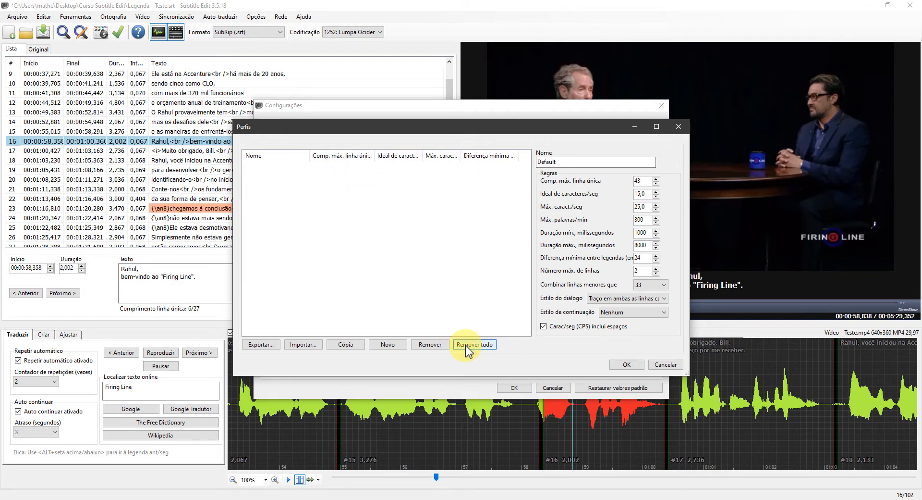
Step: Create a new rule profile named Netflix with a maximum single-line length of 42
left_click(391, 345)
type("Netflix")
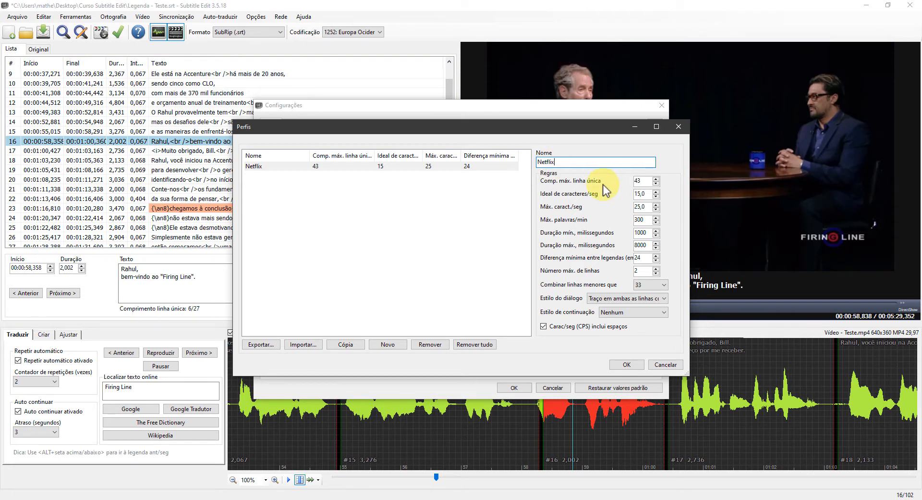
double_click(639, 181)
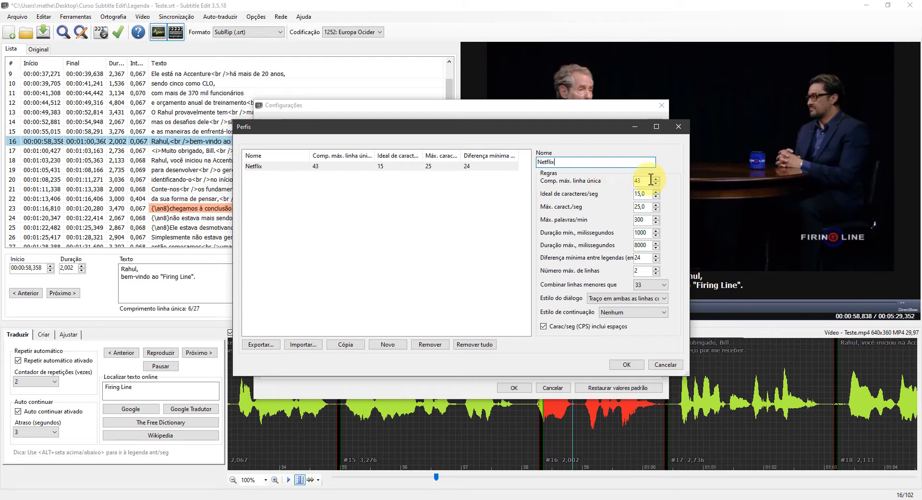
type("42")
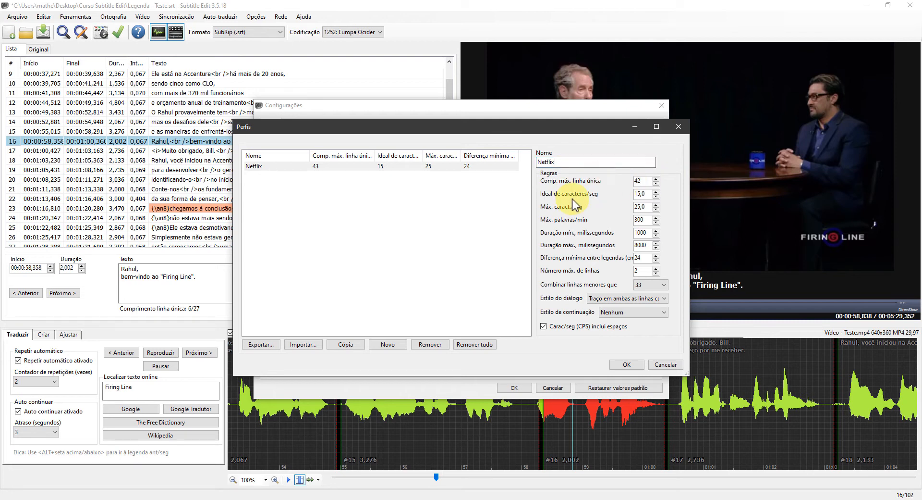
Step: Set the Netflix profile's ideal characters per second to 17 and its maximum to 22,1
double_click(641, 194)
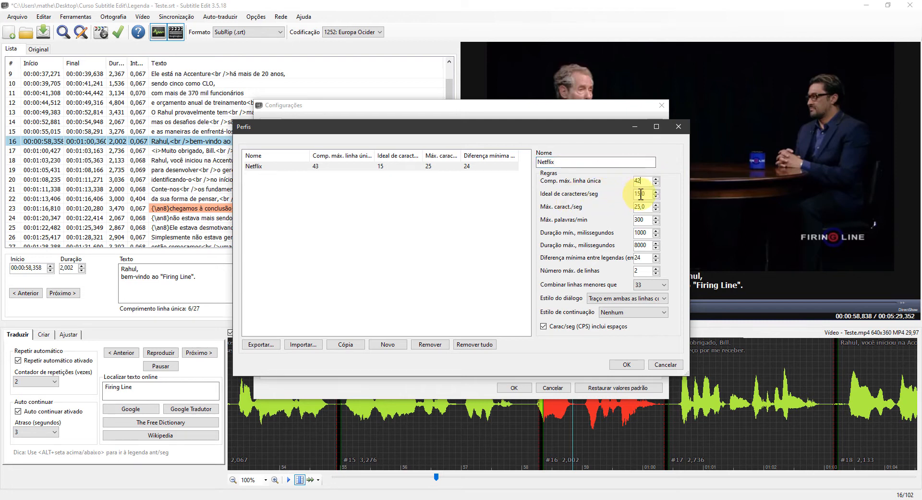
type("17")
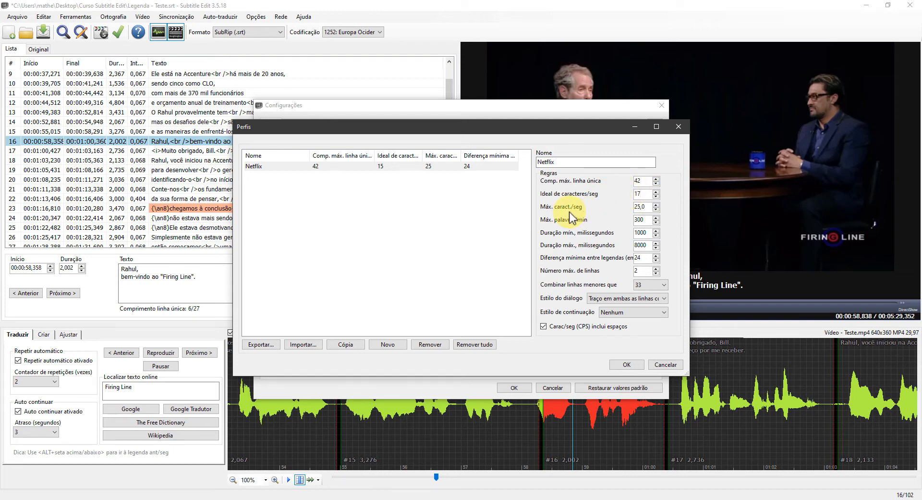
double_click(641, 207)
type("22,1")
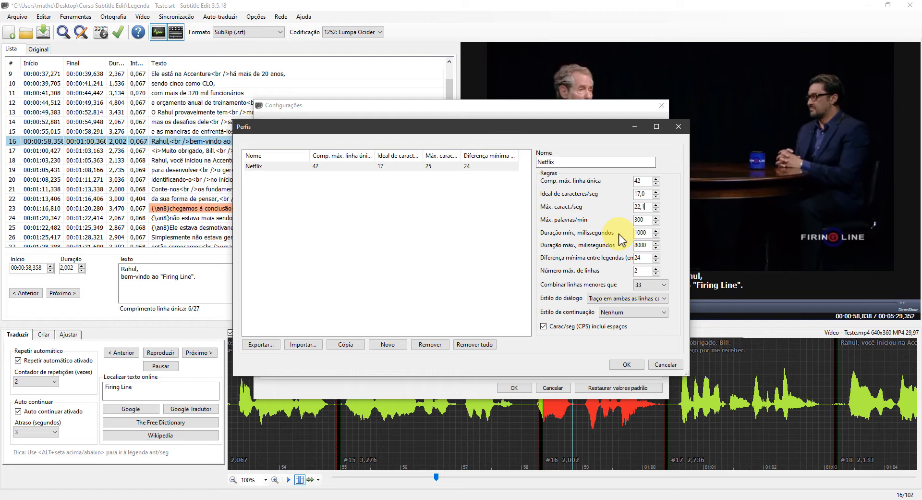
Step: Set the Netflix profile's minimum duration to 833 ms and maximum duration to 7000 ms
left_click_drag(649, 232, 609, 239)
type("833")
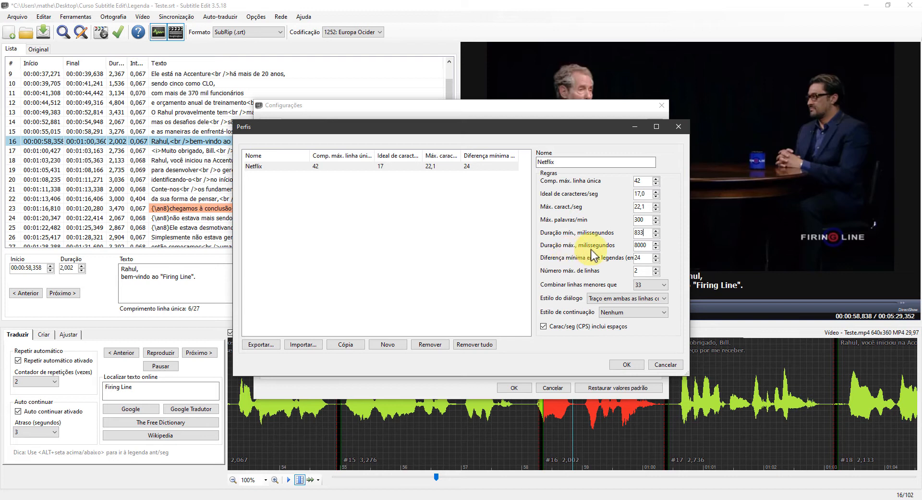
key("Tab")
type("7000")
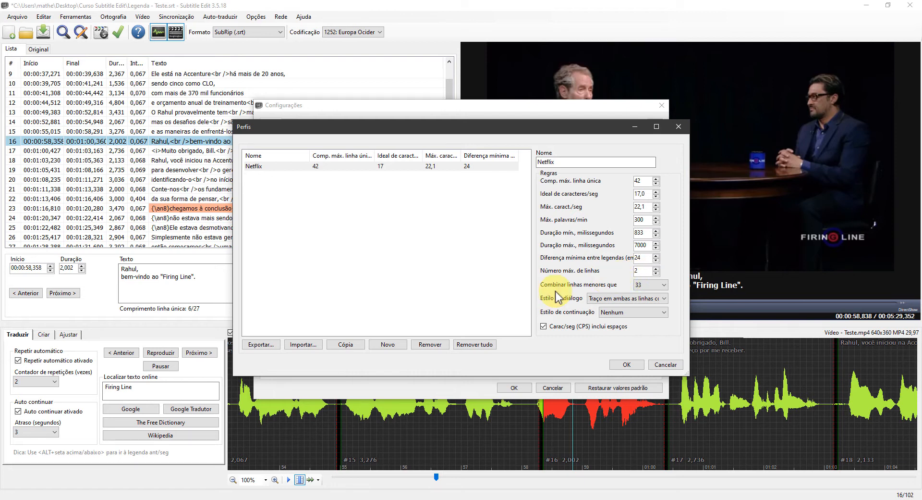
Step: Set lines shorter than 43 to be combined, with dialogue dashes on both lines without a space and continuation style Nenhum
left_click(661, 287)
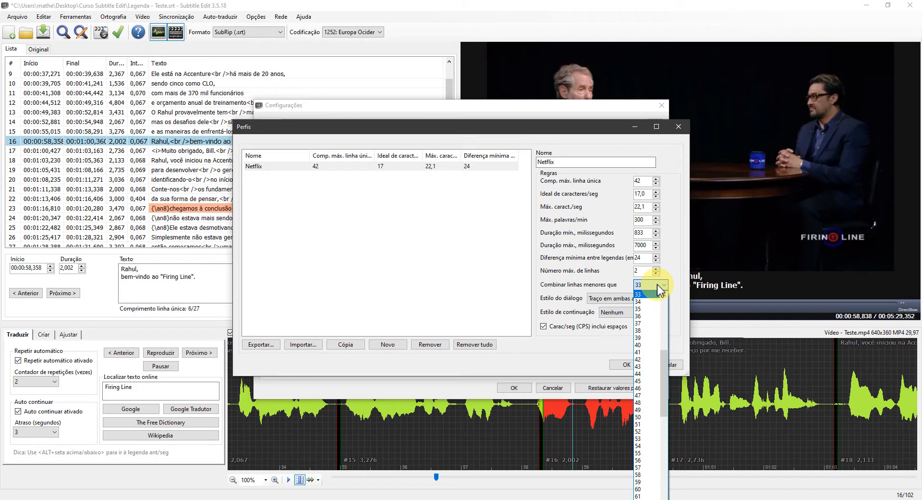
left_click(657, 366)
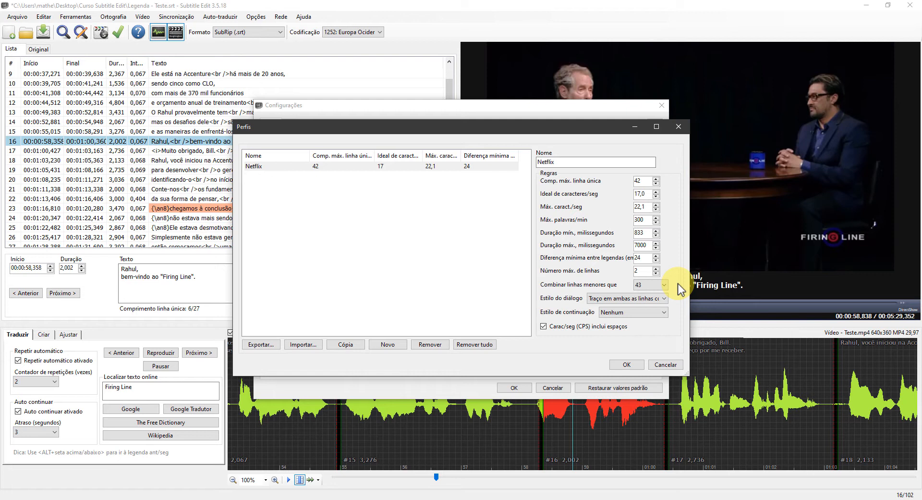
left_click(656, 299)
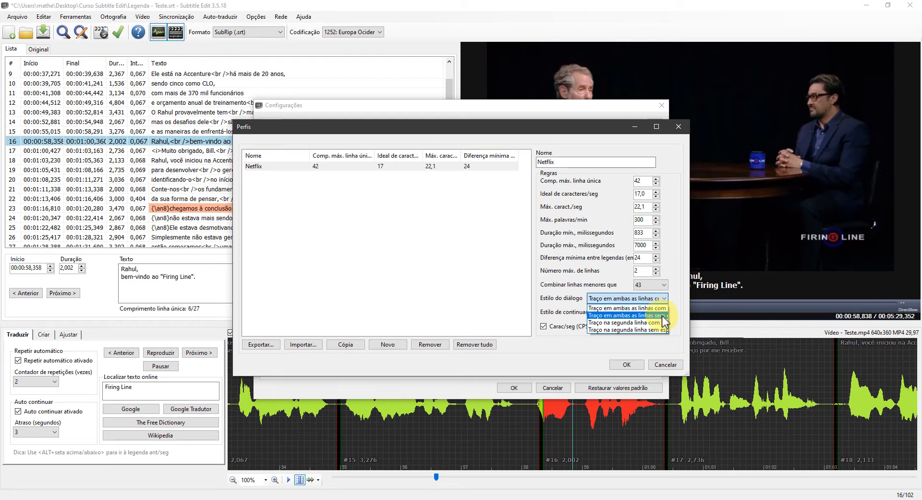
left_click(661, 315)
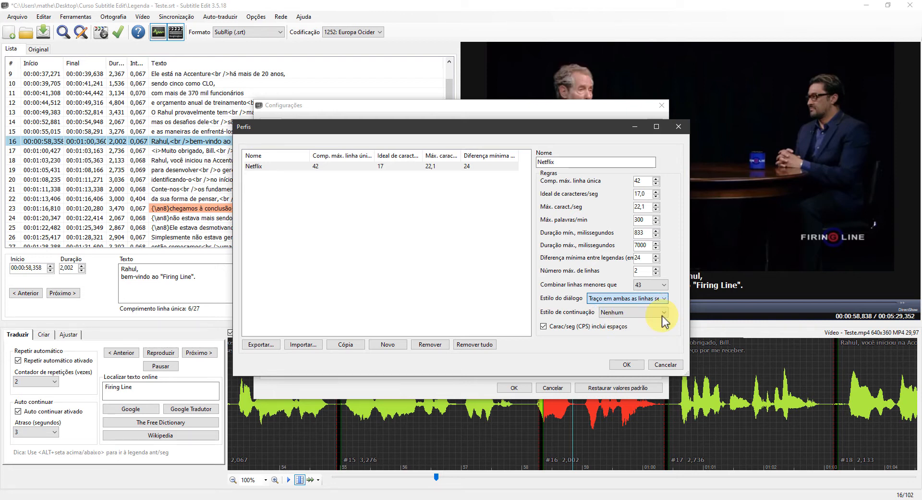
left_click(637, 316)
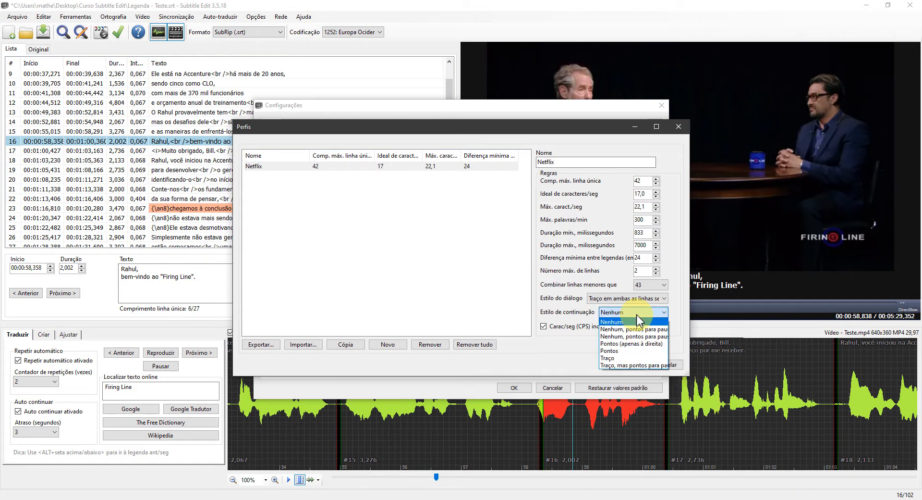
left_click(637, 317)
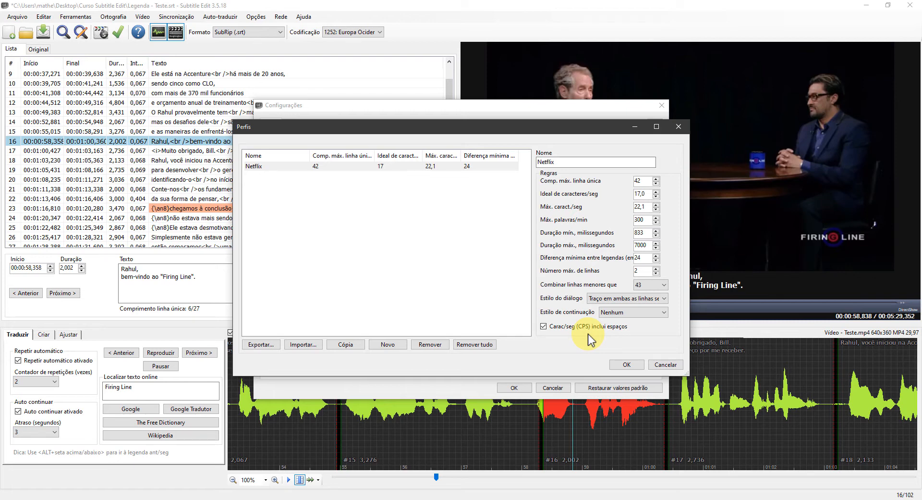
Step: Confirm the profile changes and select Netflix as the active rule profile in the general settings
left_click(627, 365)
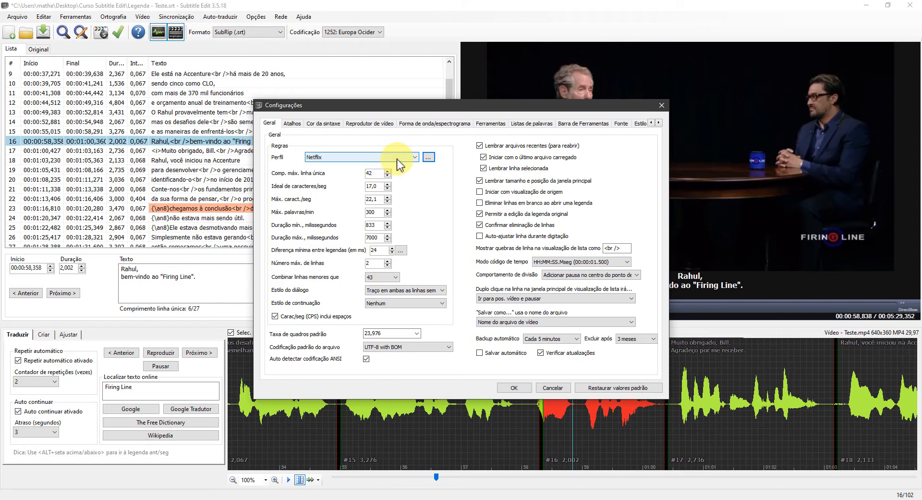
left_click(397, 159)
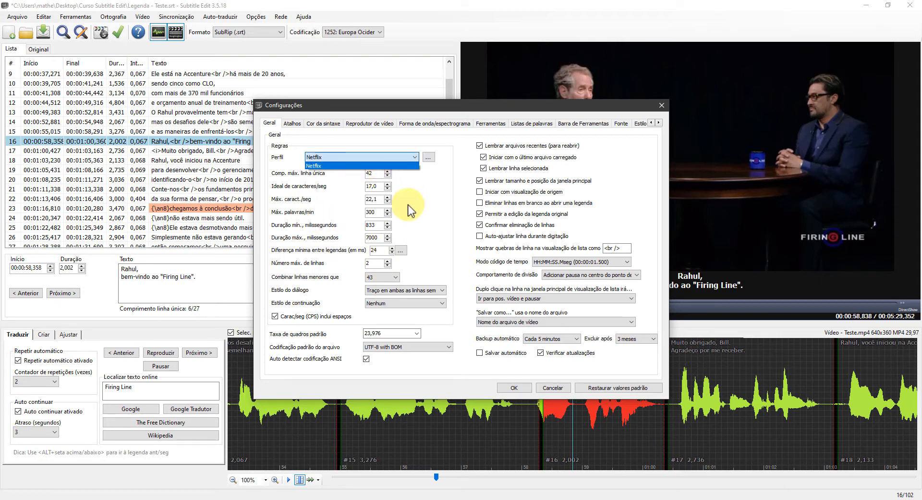
left_click(353, 165)
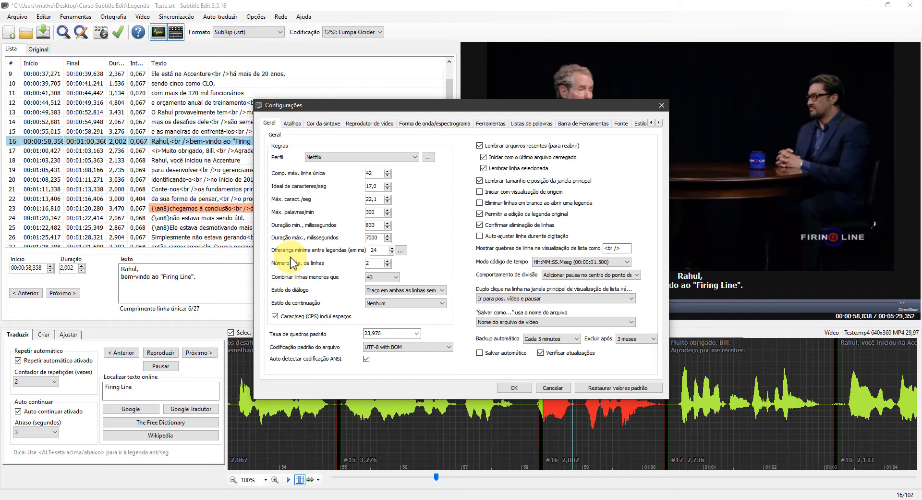
Step: Set the minimum gap between subtitles to 83 ms, calculated from 2 frames at a frame rate of 24
left_click(401, 253)
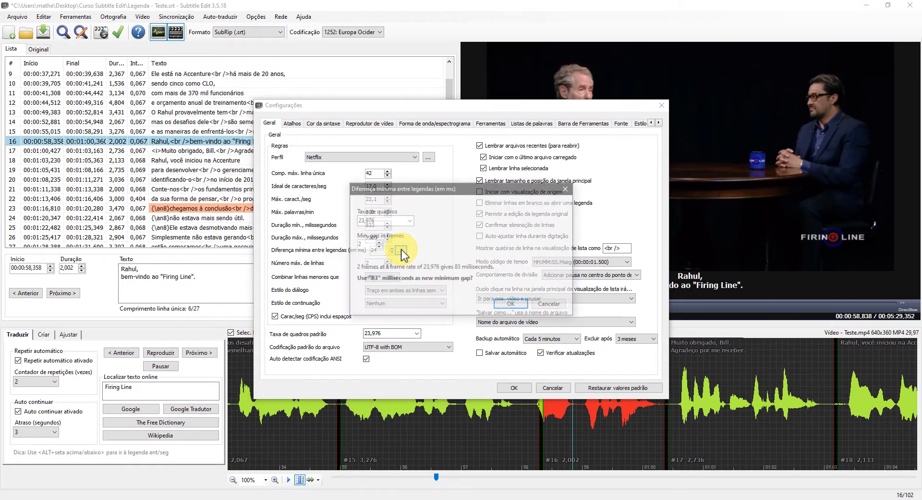
left_click(411, 222)
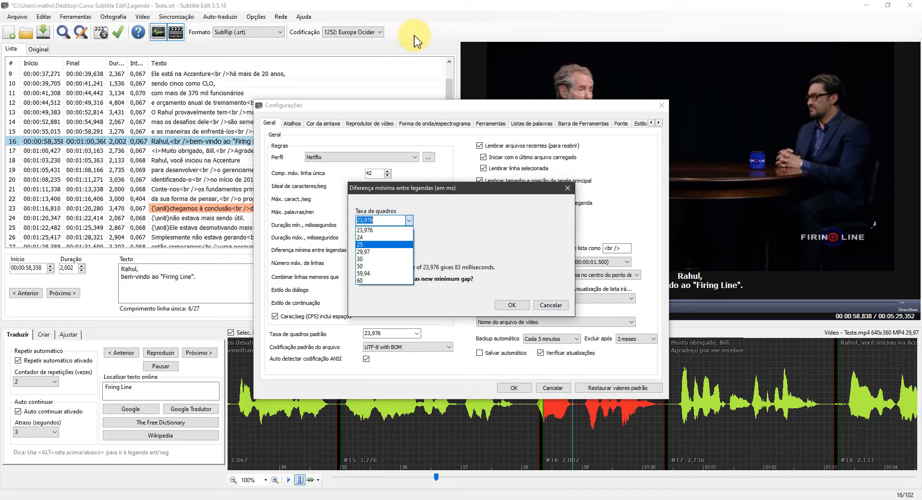
left_click(399, 238)
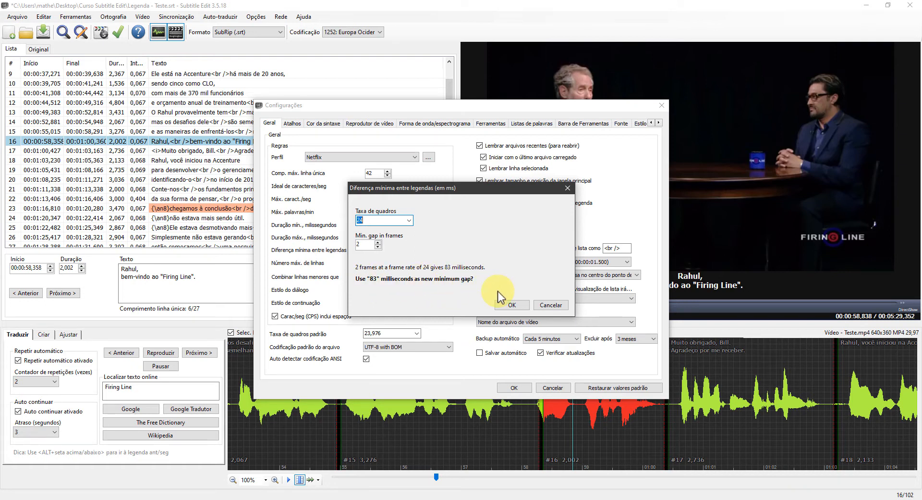
left_click(512, 304)
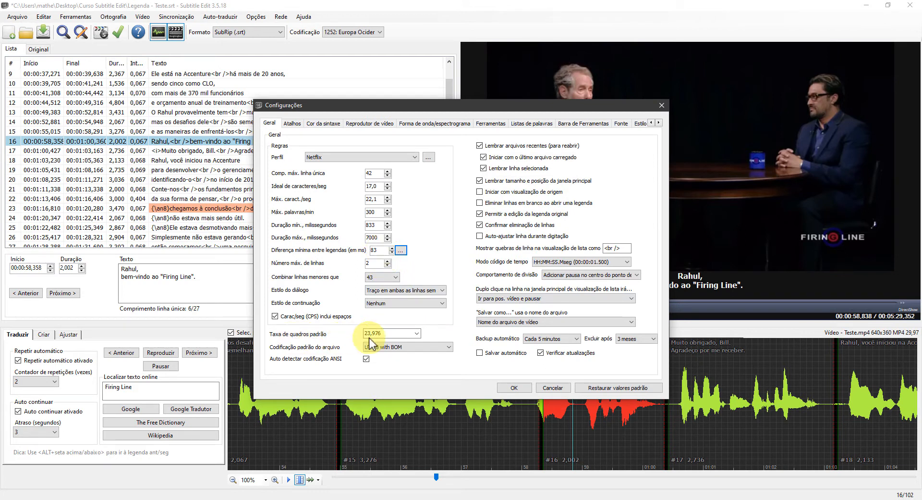
Step: Set the default file encoding to UTF-8 without BOM and turn off automatic ANSI encoding detection
left_click(425, 347)
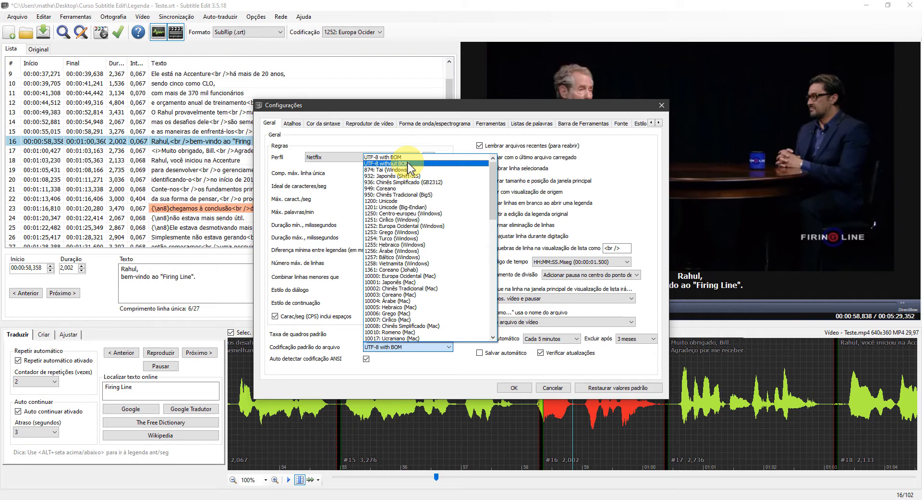
left_click(407, 163)
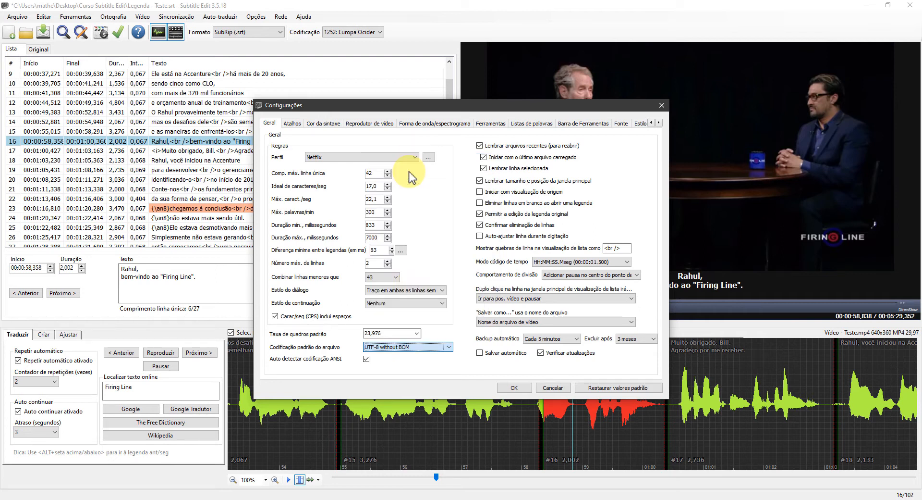
left_click(366, 358)
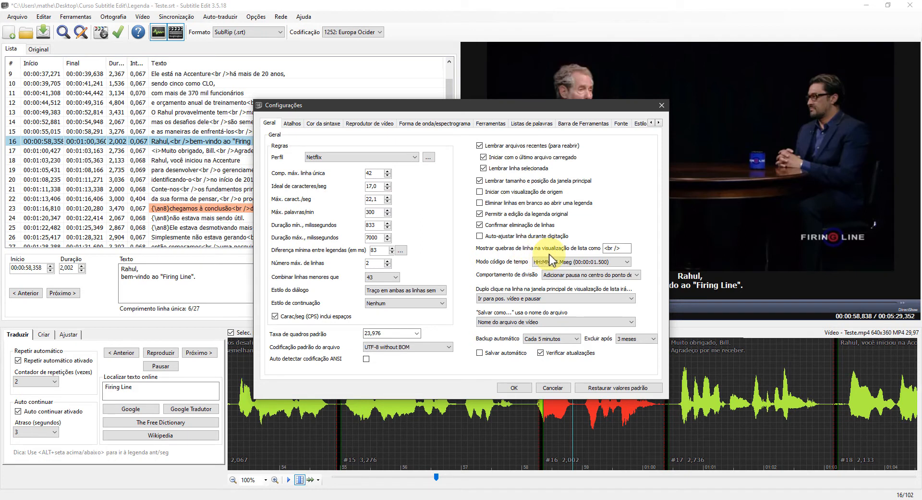
Step: Set the time code mode to HH:MM:SS:FF and the split behaviour to add the gap to the left of the split point
left_click_drag(511, 107, 611, 94)
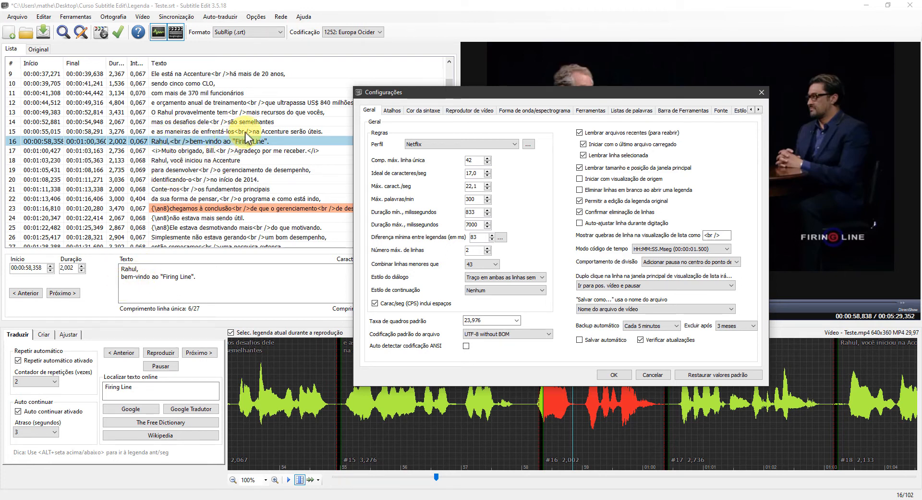
left_click_drag(514, 98, 452, 98)
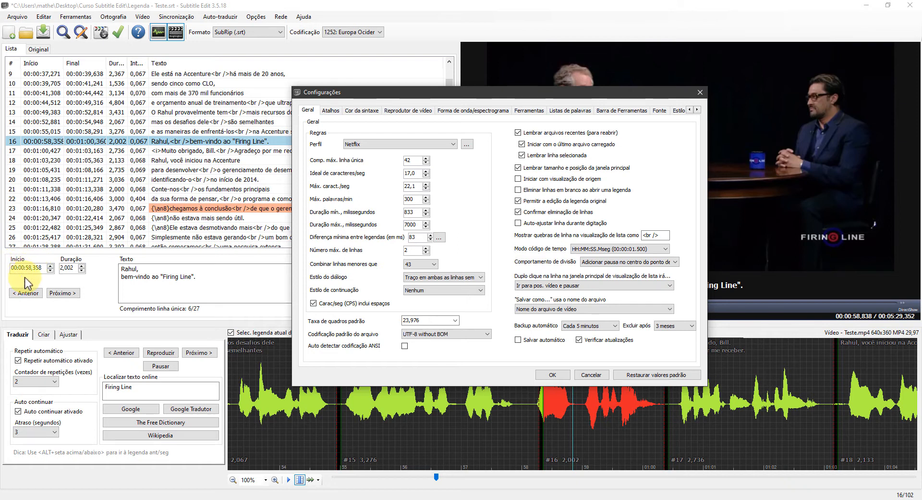
left_click(620, 248)
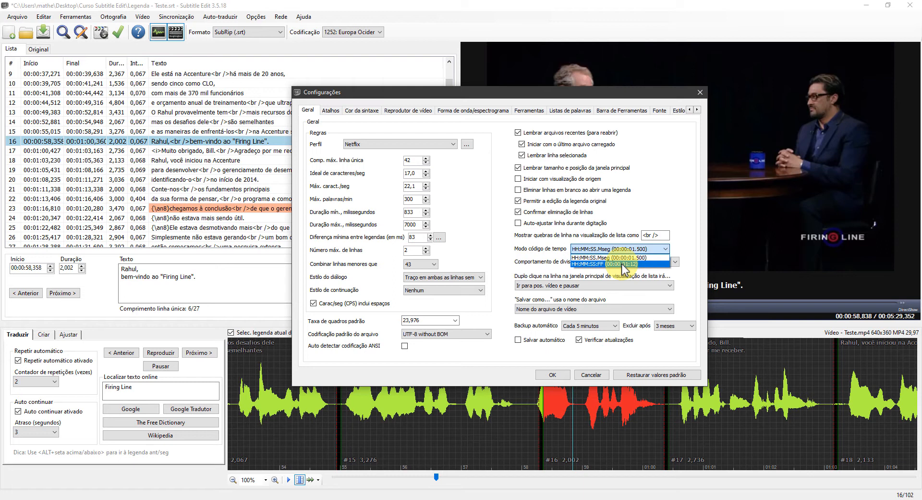
left_click(622, 264)
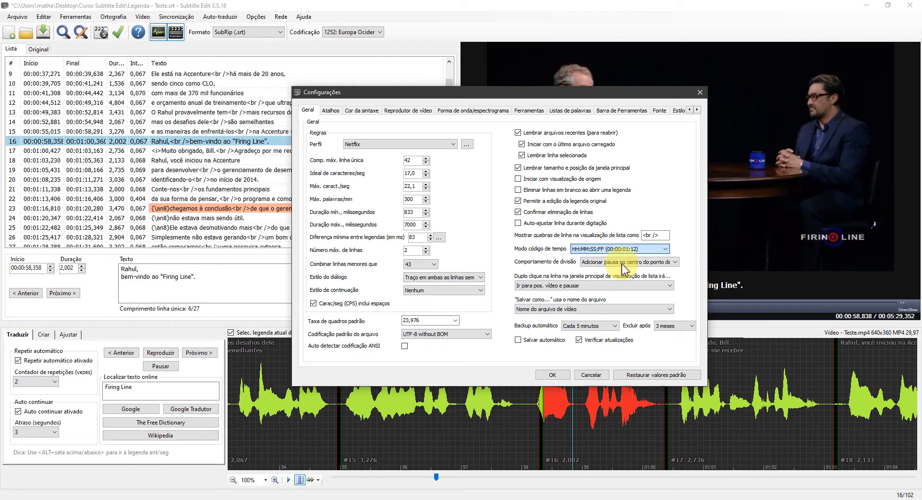
left_click(673, 262)
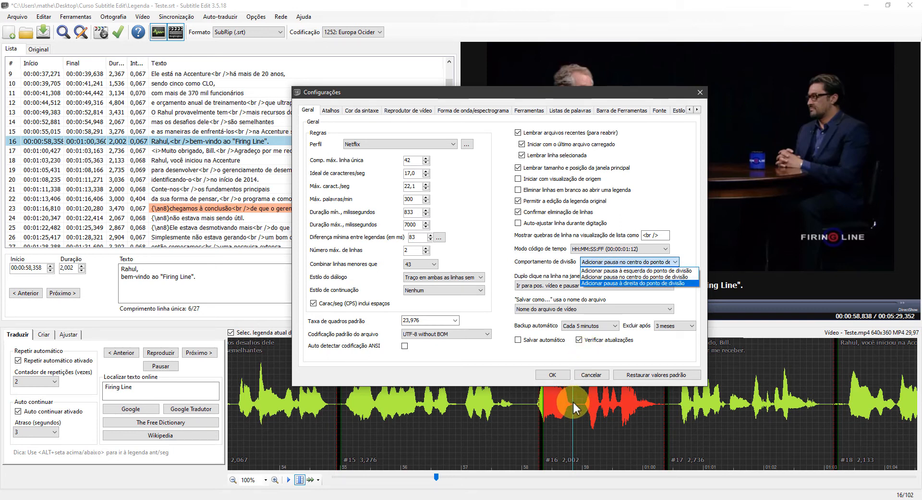
left_click(615, 271)
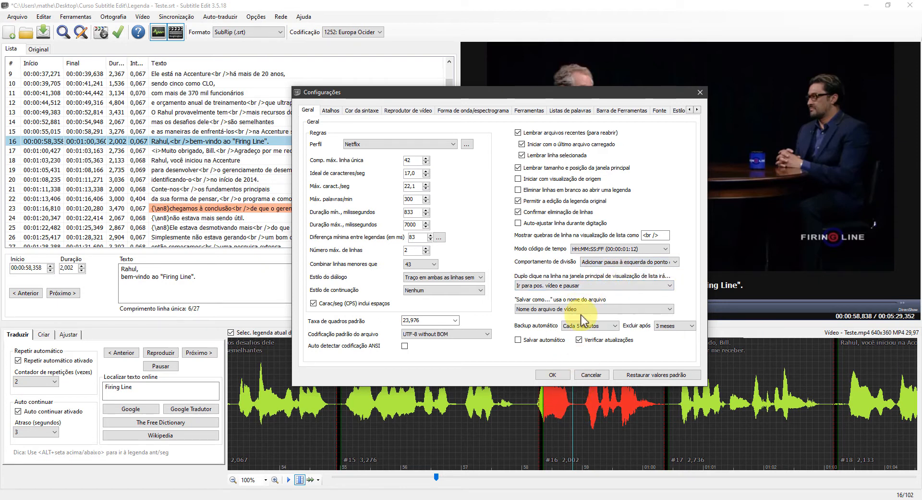
Step: Set the automatic backup to run every minute and delete backups after one month
left_click(586, 286)
left_click(590, 300)
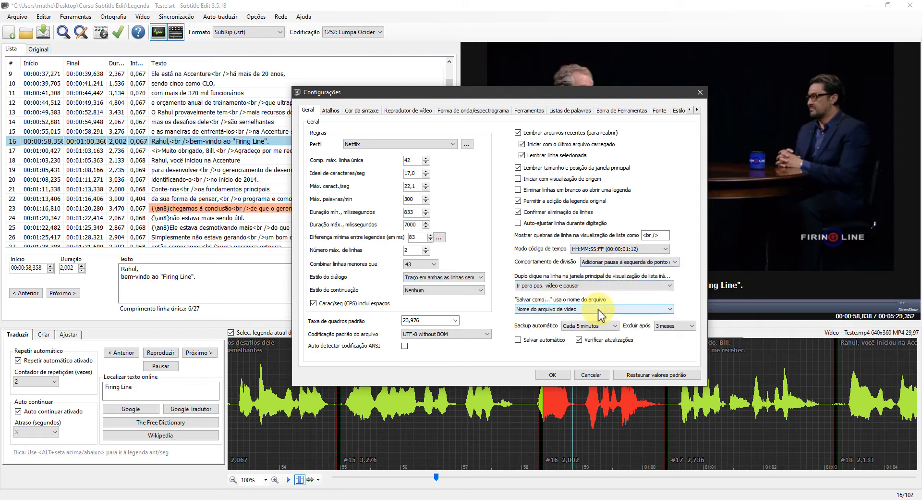
left_click(568, 326)
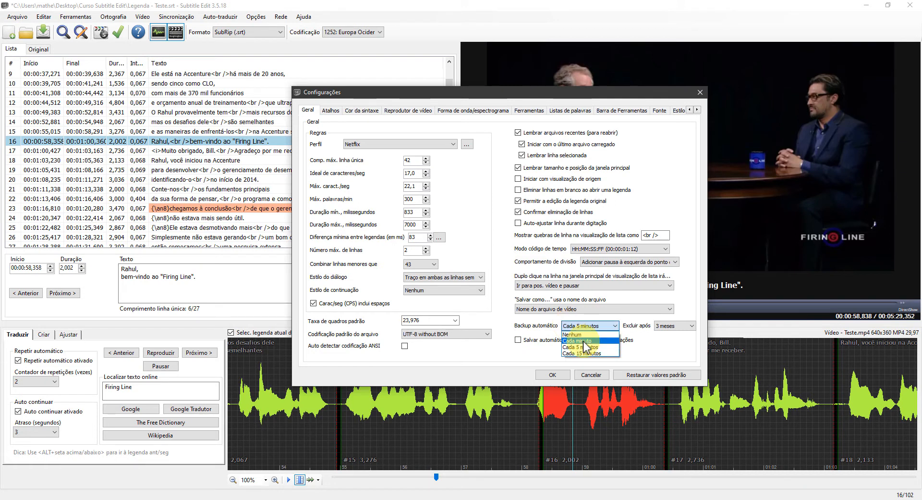
left_click(584, 341)
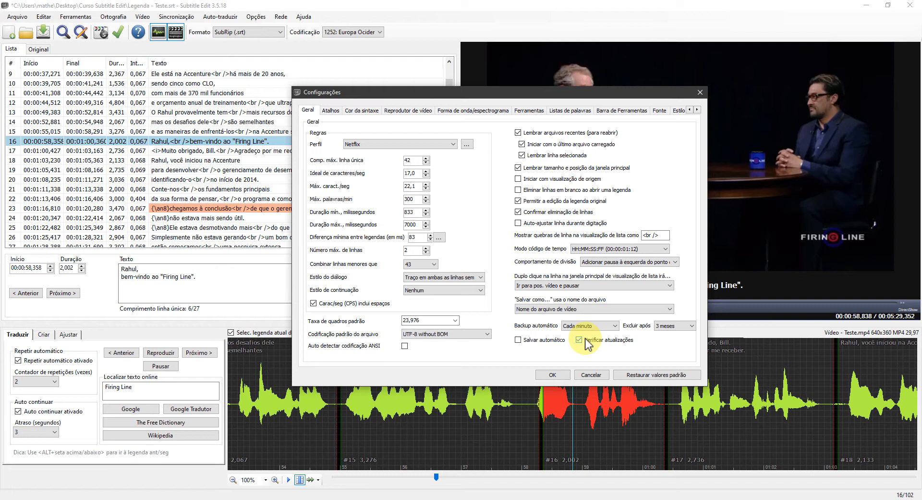
left_click(687, 326)
left_click(691, 336)
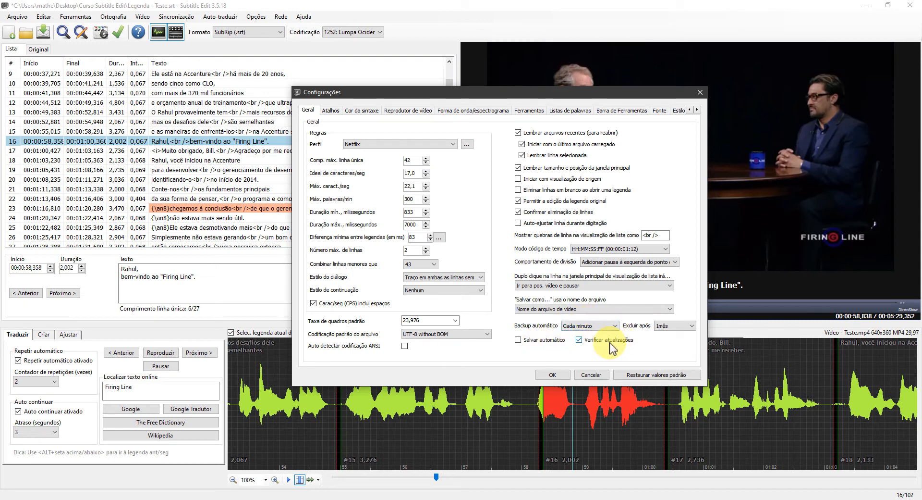
Step: Try Ctrl+Alt+A as the shortcut for "Unir linhas selecionadas e remover quebra" and clear the combination
left_click(331, 111)
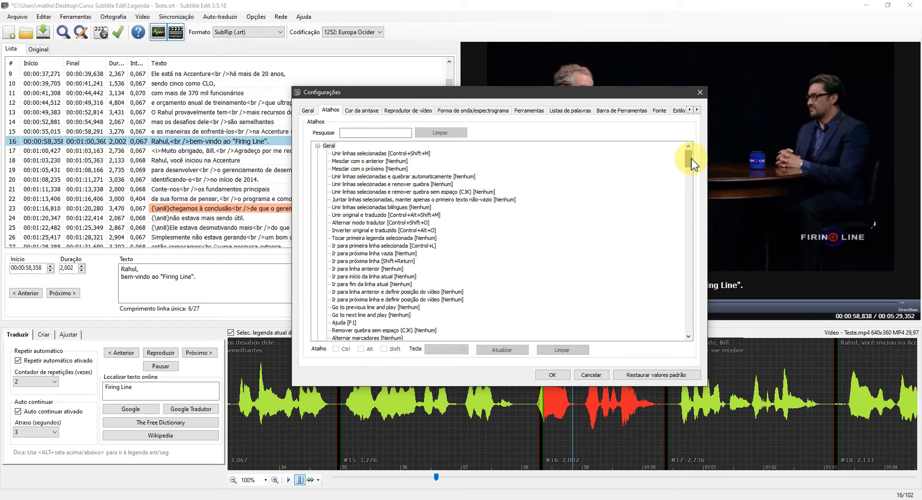
left_click(414, 184)
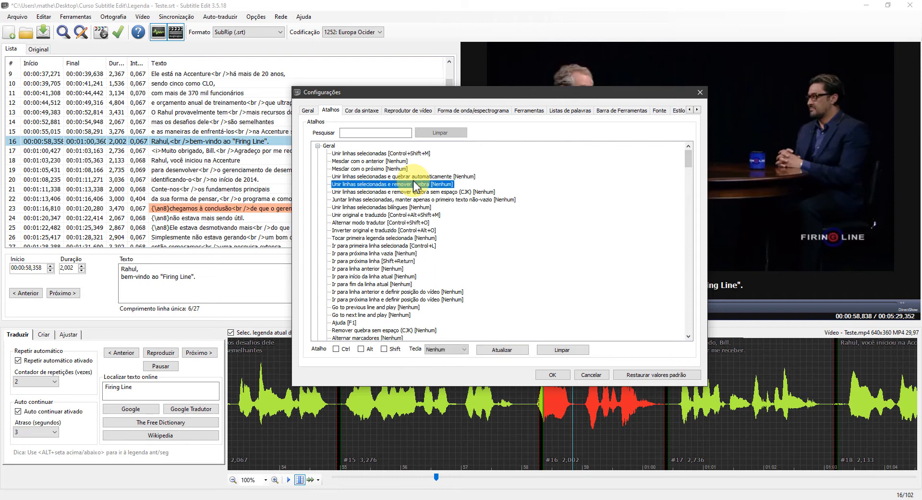
left_click(338, 350)
left_click(361, 350)
left_click(435, 350)
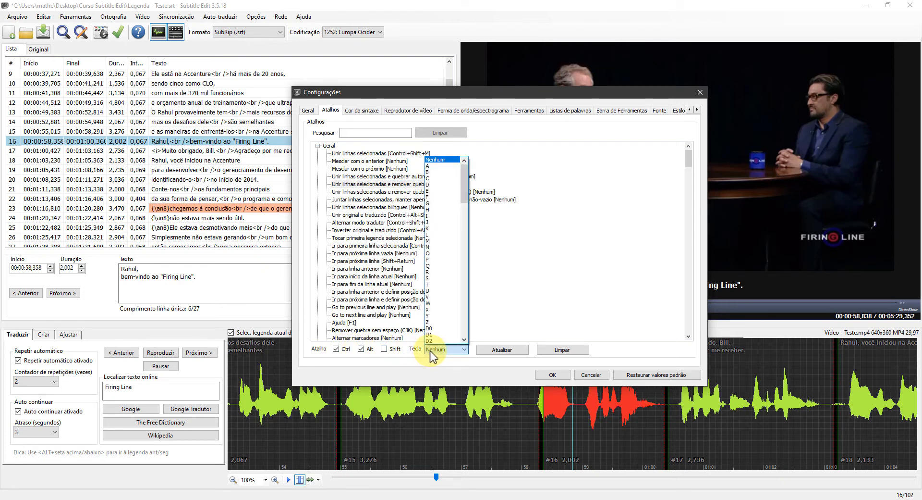
left_click(437, 165)
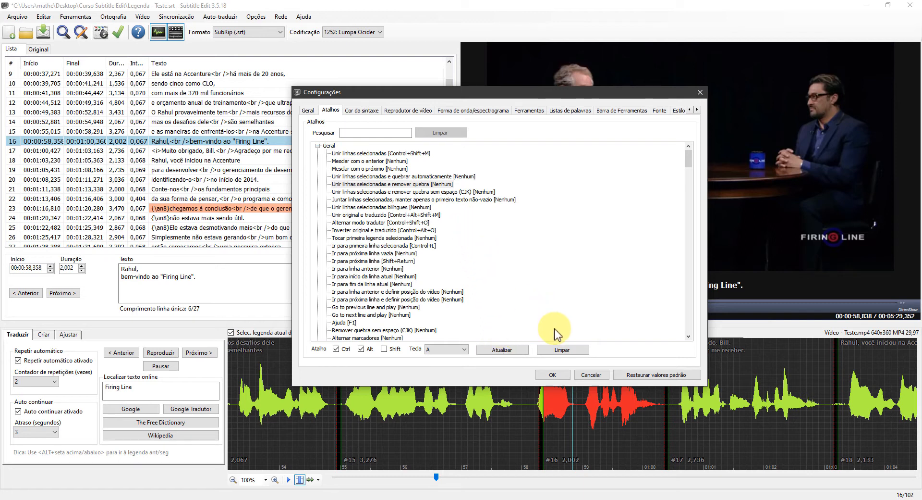
left_click(570, 350)
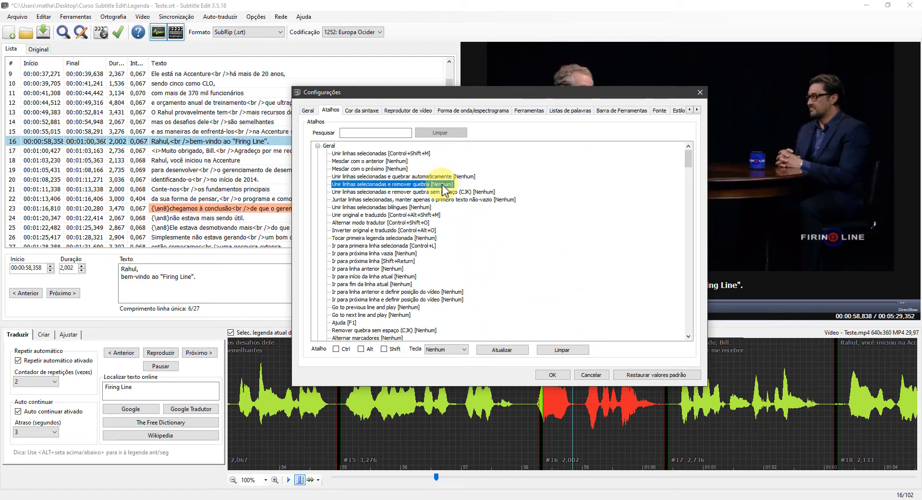
Step: Review the remaining shortcuts and compare the syntax colouring options and error colour with the subtitle list
left_click_drag(689, 160, 711, 336)
left_click(361, 111)
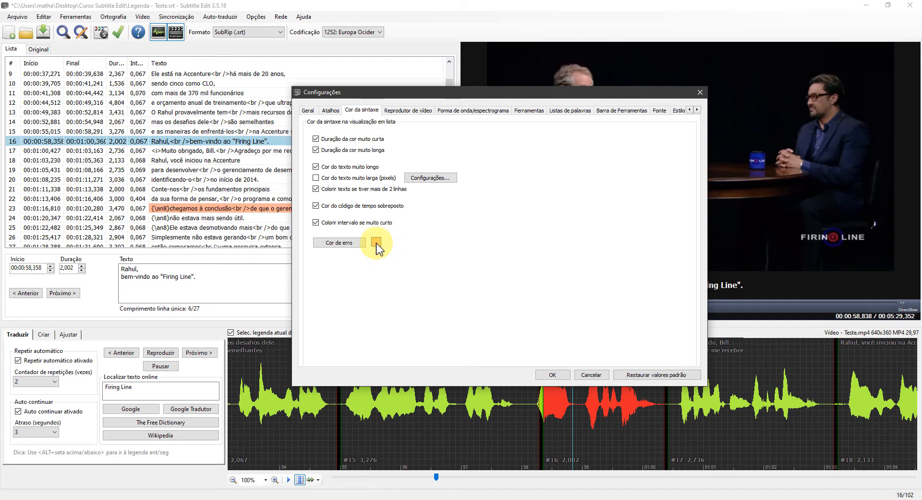
left_click_drag(383, 95, 508, 99)
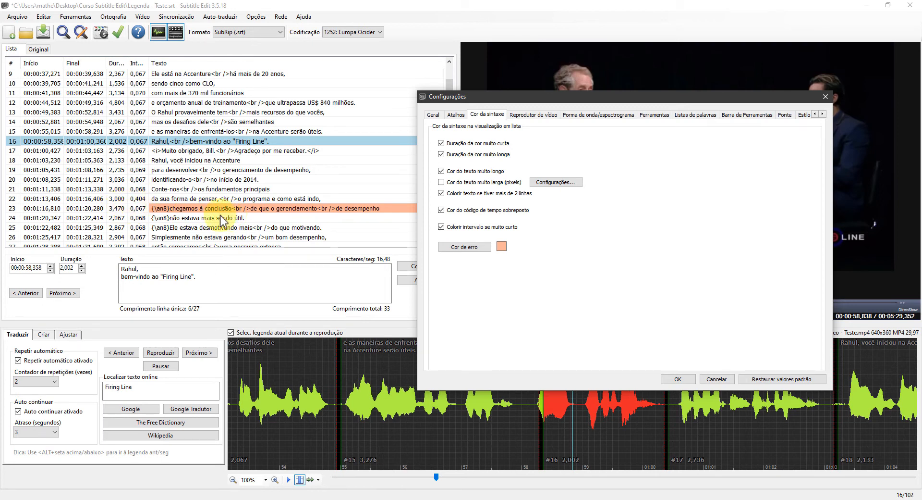
left_click_drag(508, 97, 438, 94)
Step: Examine the video player settings and the preset dictionaries offered for the first two custom text searches
left_click(461, 104)
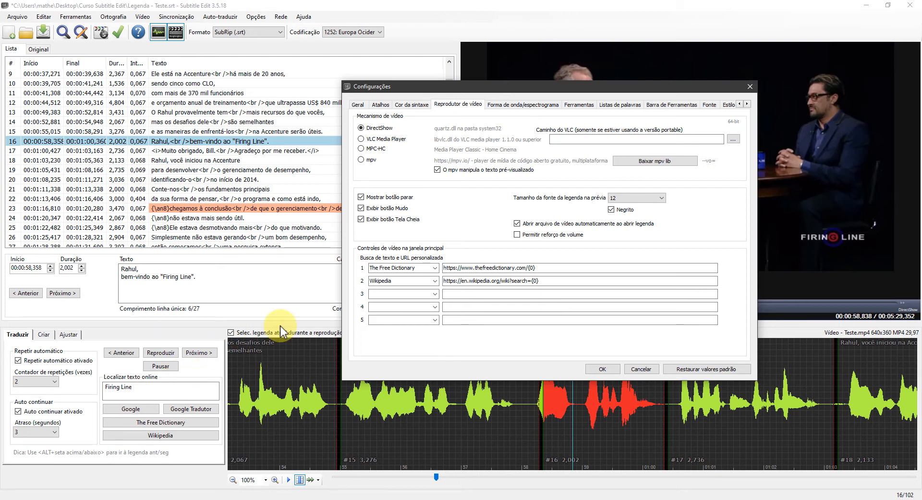
left_click(435, 267)
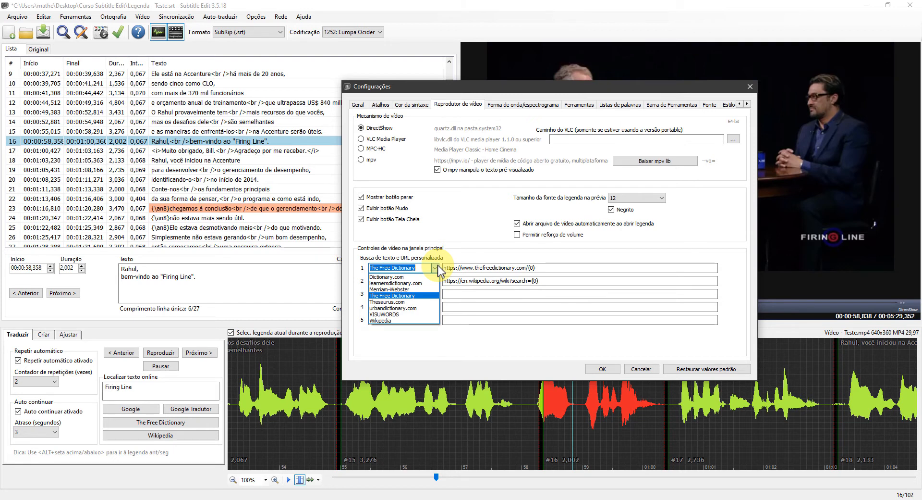
left_click(438, 265)
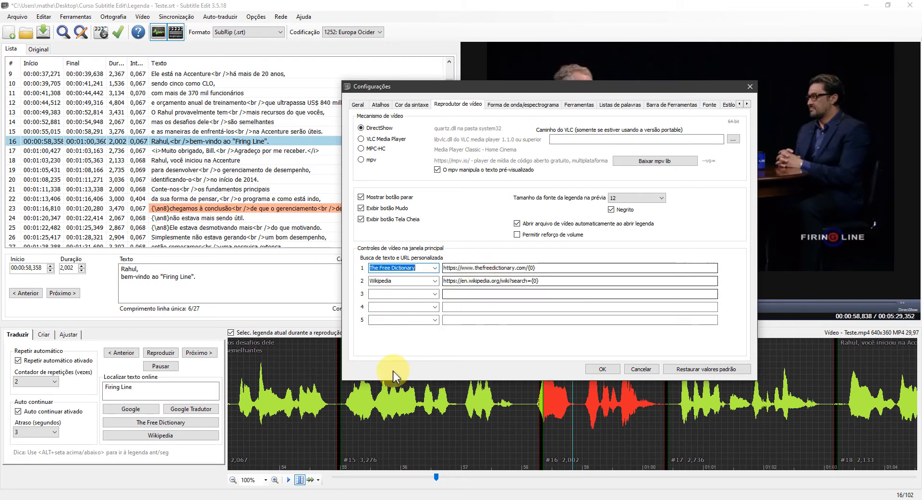
left_click(436, 281)
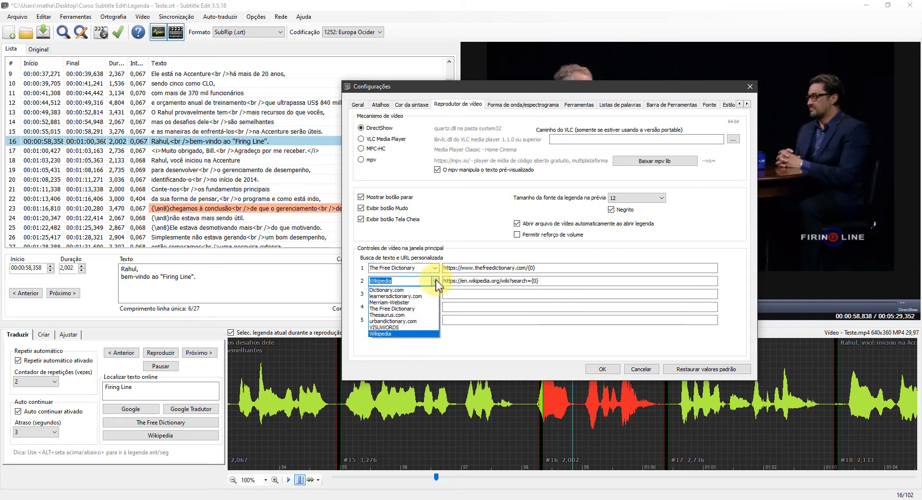
left_click(435, 281)
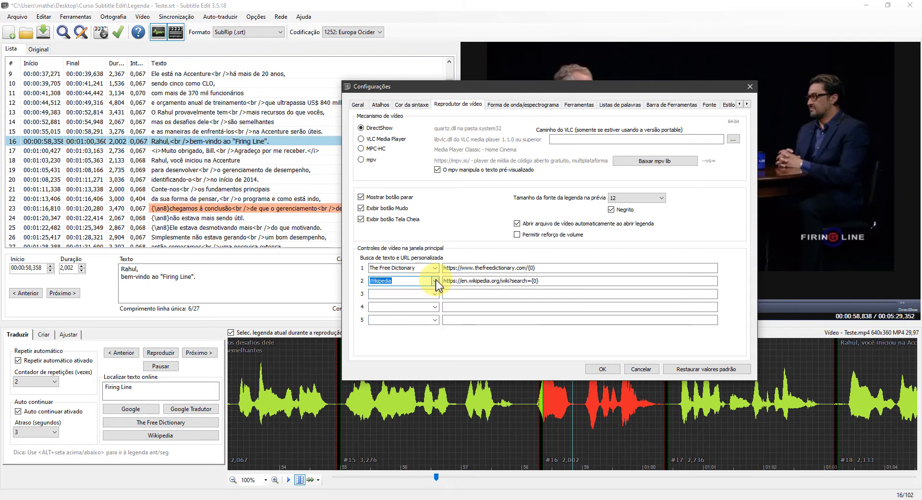
left_click(436, 281)
left_click(436, 281)
left_click(89, 498)
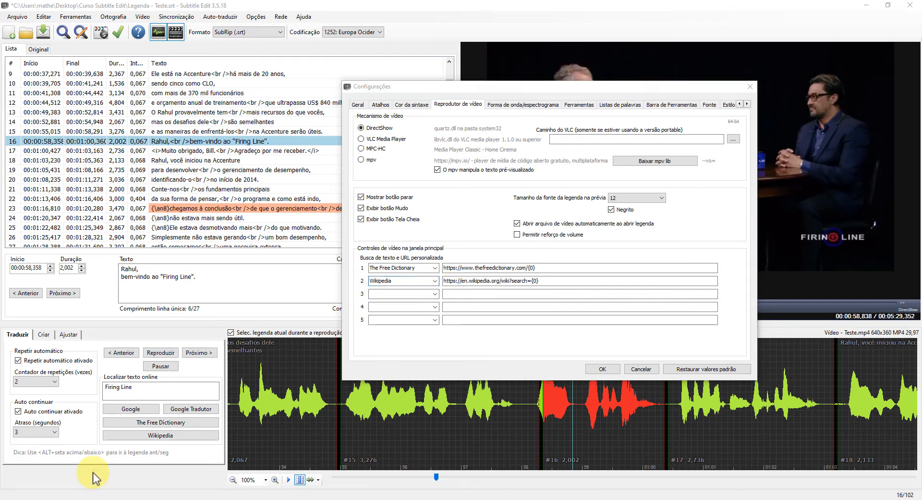
left_click(128, 26)
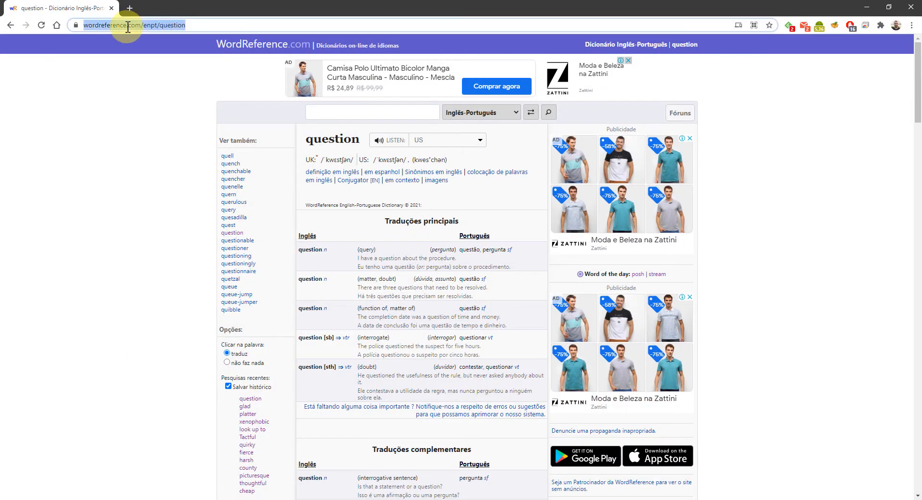
left_click(229, 209)
left_click(161, 25)
left_click(165, 28)
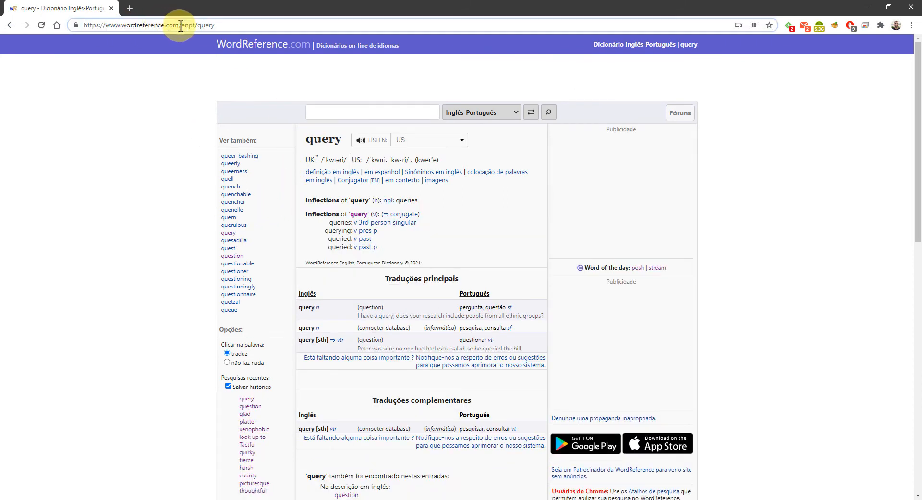
left_click_drag(199, 27, 457, 27)
key("BackSpace")
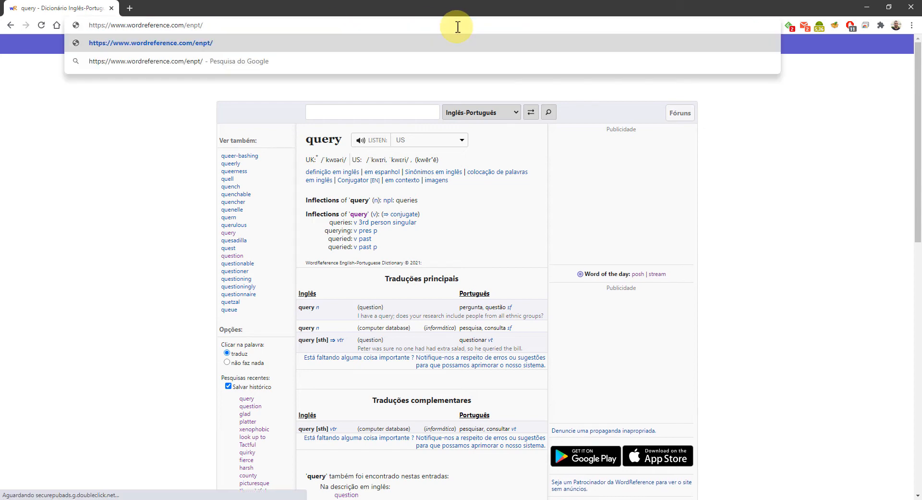
key("ctrl+a")
key("ctrl+c")
key("alt+Tab")
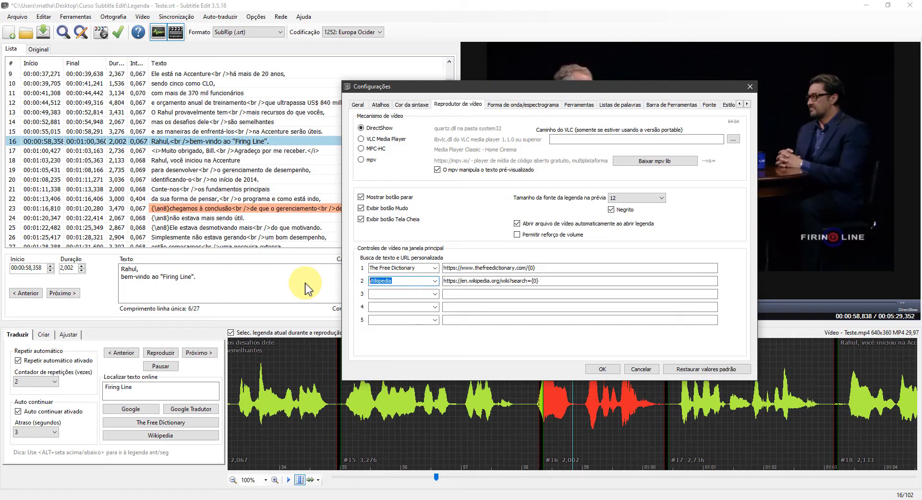
type("WordReference")
key("Tab")
key("ctrl+v")
double_click(532, 268)
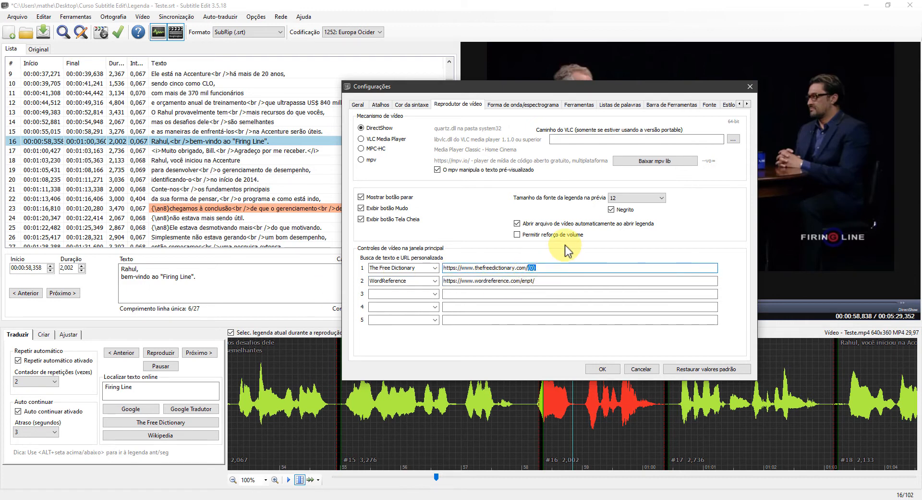
key("ctrl+c")
left_click(560, 281)
key("ctrl+v")
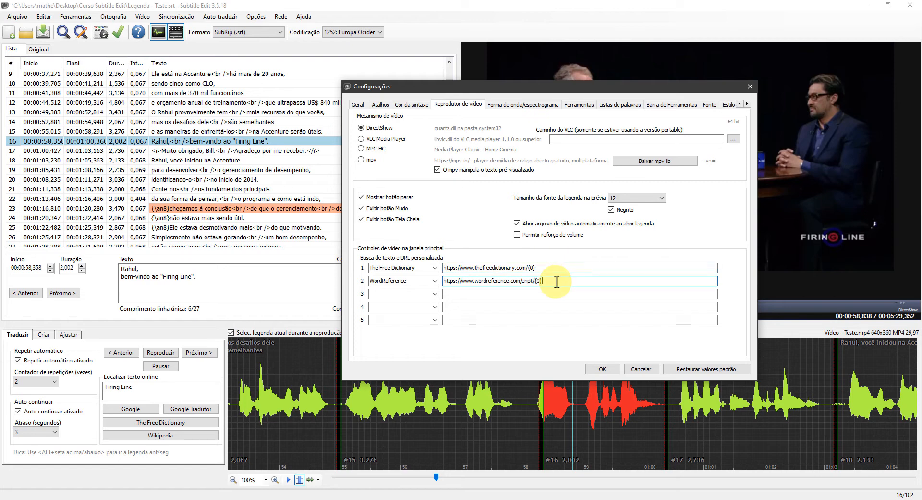
left_click(603, 369)
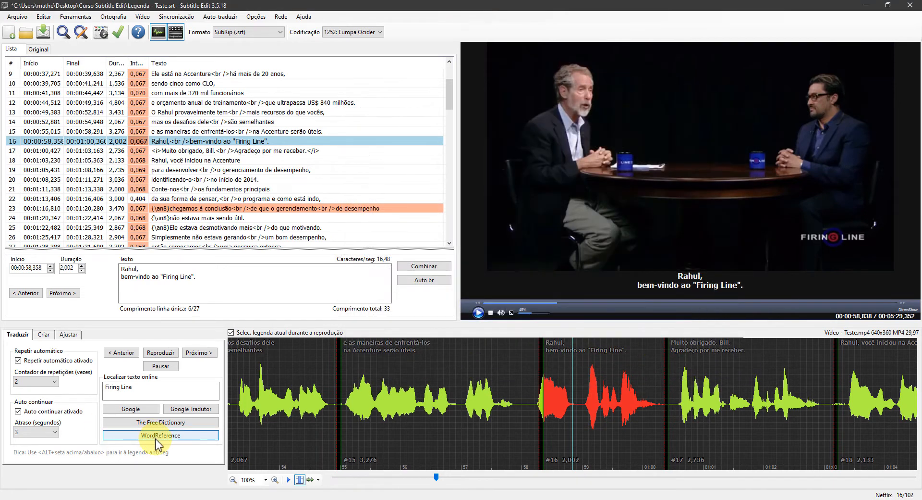
Step: Look up the word "Firing" from subtitle line 16 with the WordReference search
left_click(238, 144)
double_click(173, 276)
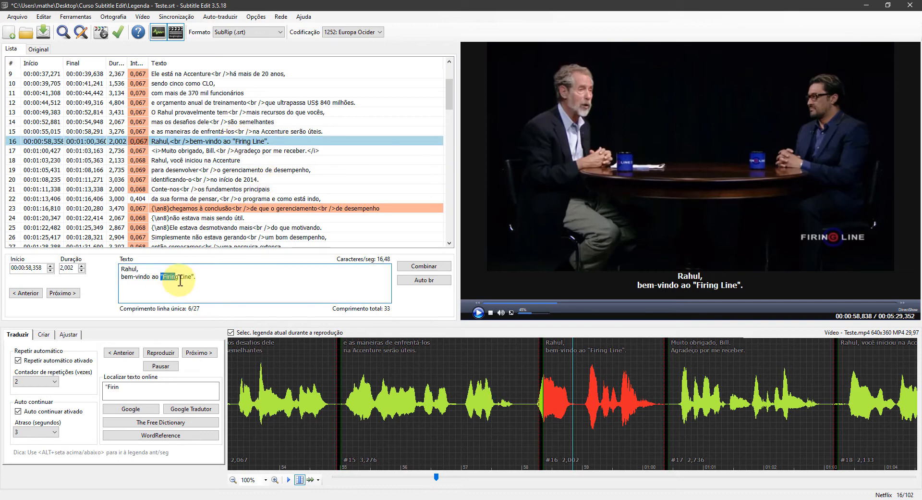
left_click(163, 435)
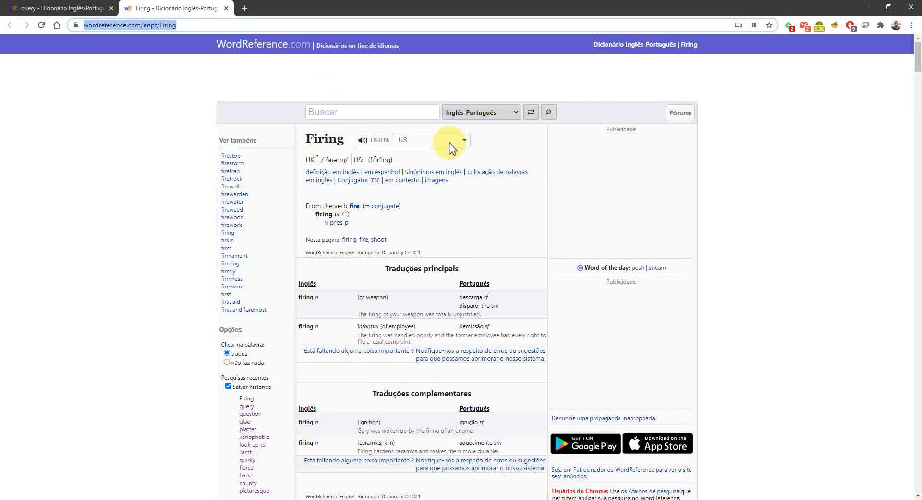
left_click_drag(306, 138, 336, 136)
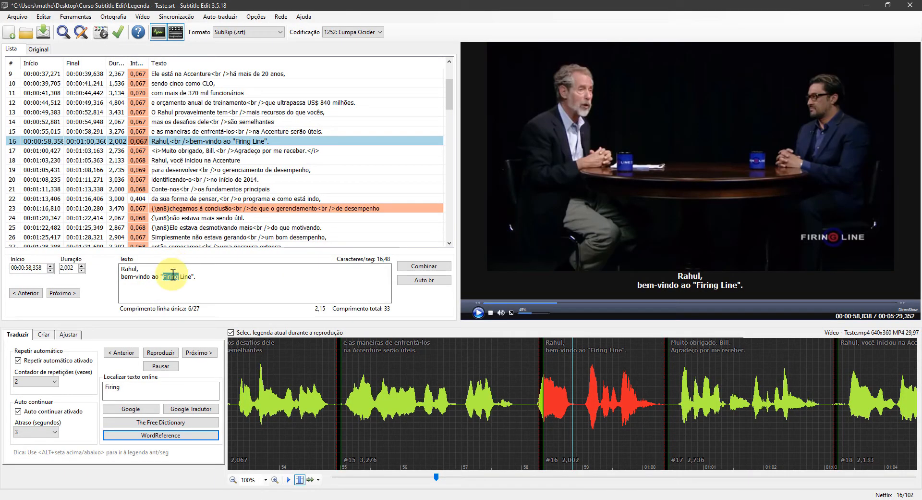
Step: Look up "Firing Line" from subtitle line 16 in Google and Google Tradutor, returning to Subtitle Edit after each search
left_click_drag(163, 276, 192, 277)
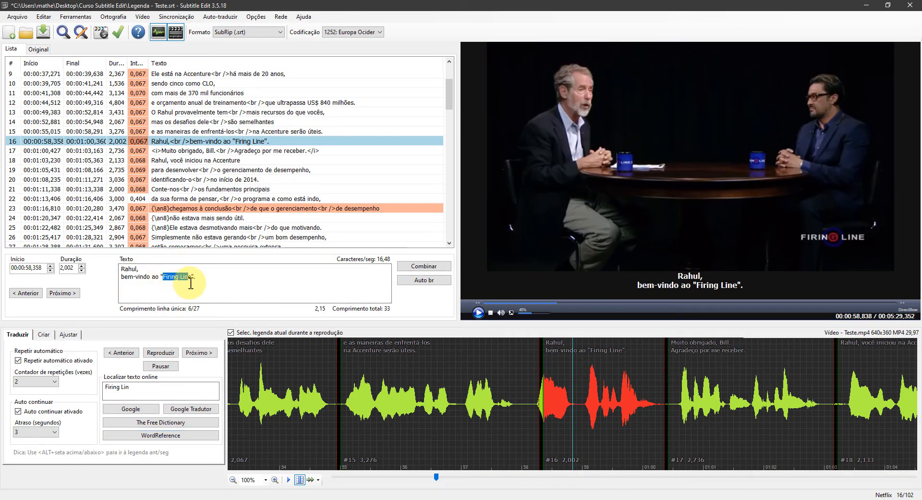
left_click(147, 411)
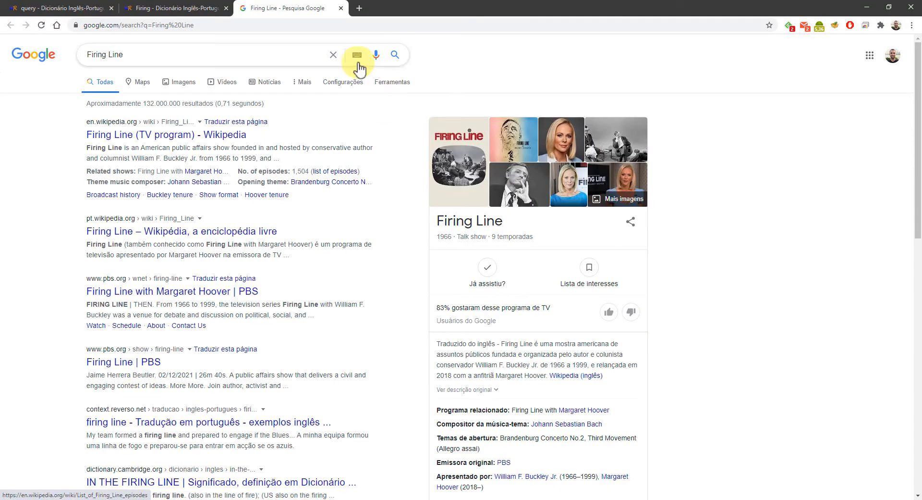
key("alt+Tab")
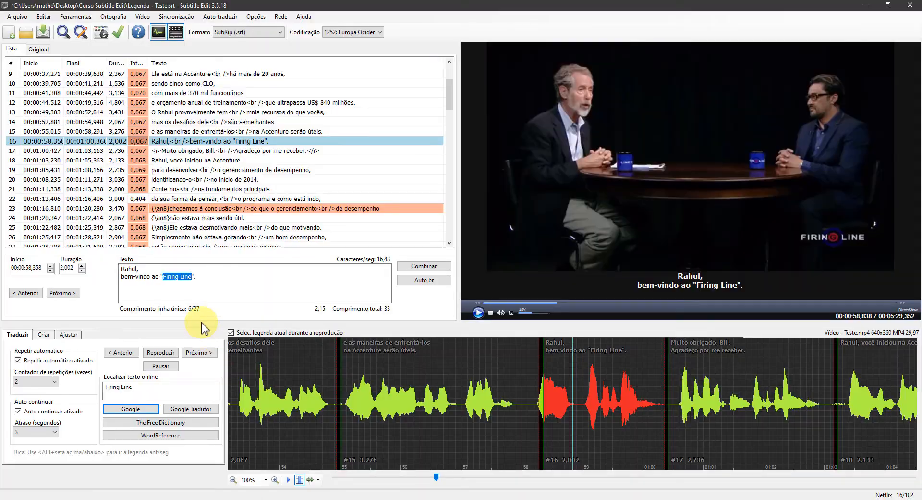
left_click(194, 409)
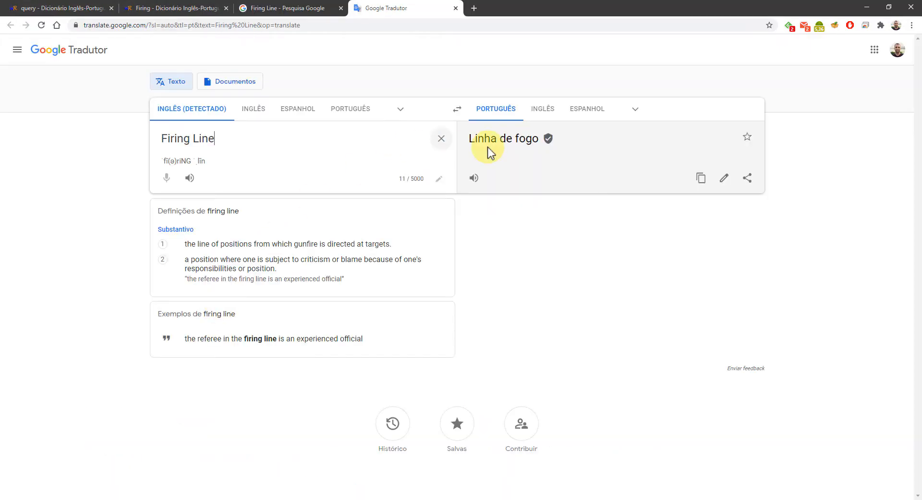
key("alt+Tab")
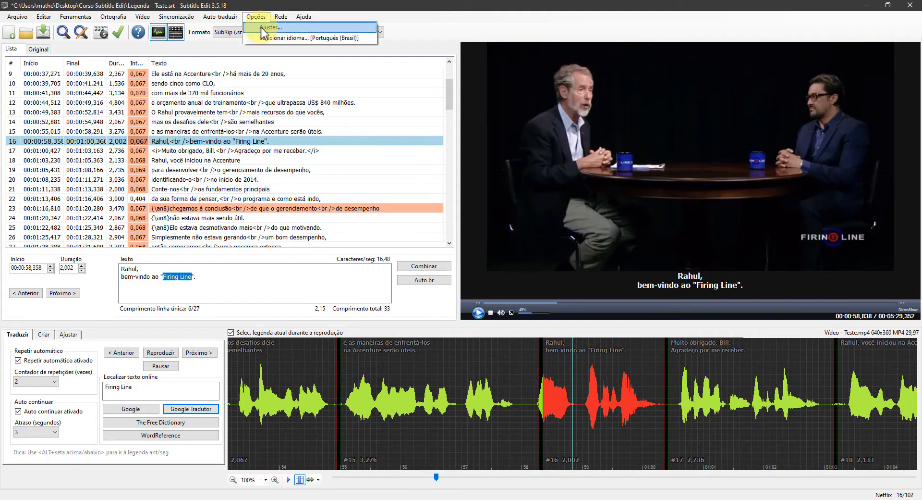
Step: In the video player settings, set the preview subtitle font size to 17 and allow volume boost
left_click(256, 16)
left_click(274, 28)
left_click(461, 99)
left_click_drag(509, 86, 315, 65)
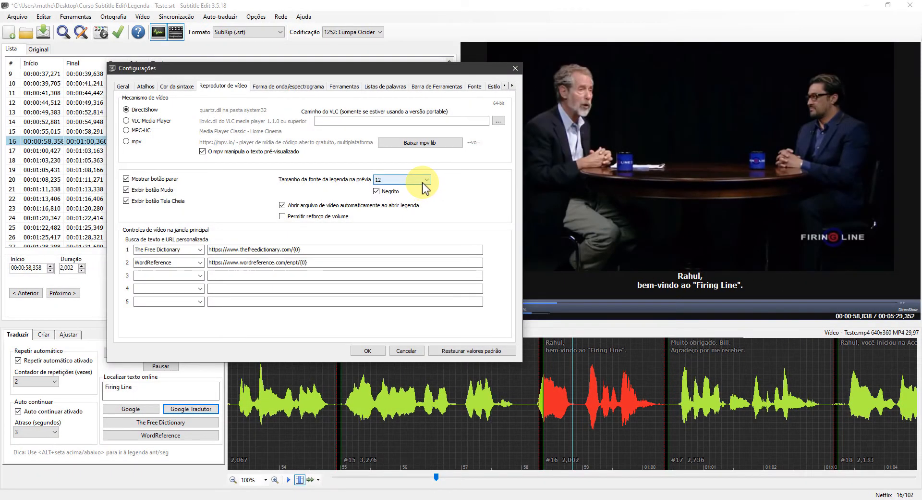
left_click(423, 182)
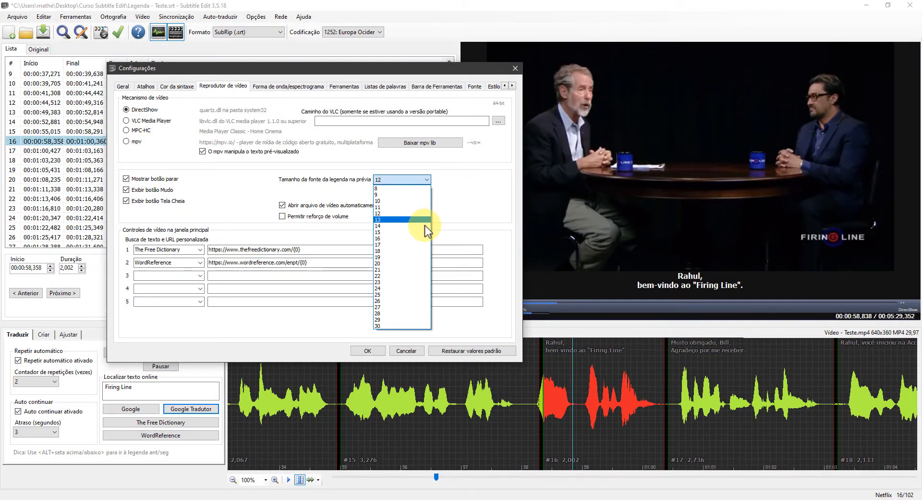
left_click(424, 244)
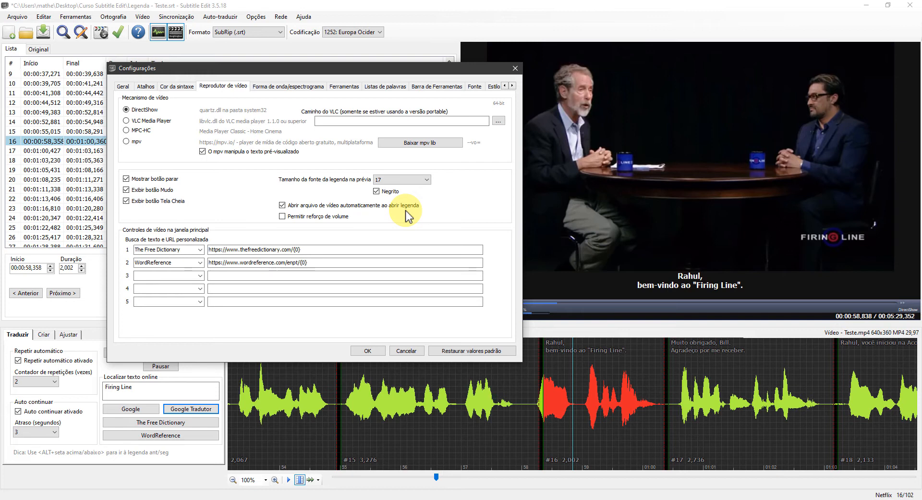
left_click(336, 216)
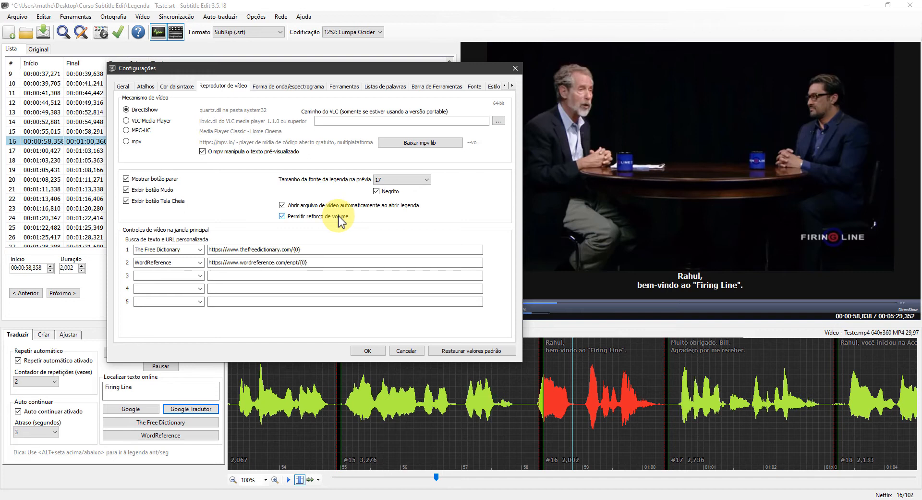
Step: In the tools settings, enable the auto-break options for the "não quebrar depois de" list, breaking before sentence end and breaking before comma
left_click(274, 87)
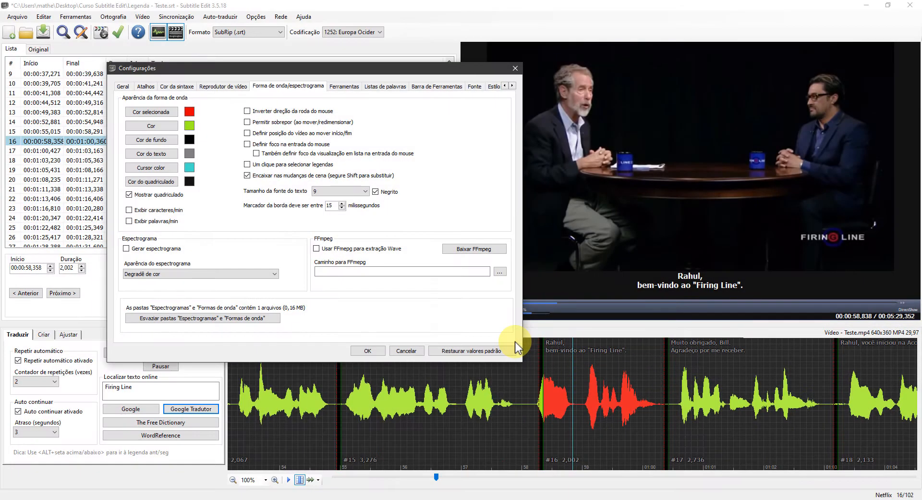
left_click(344, 86)
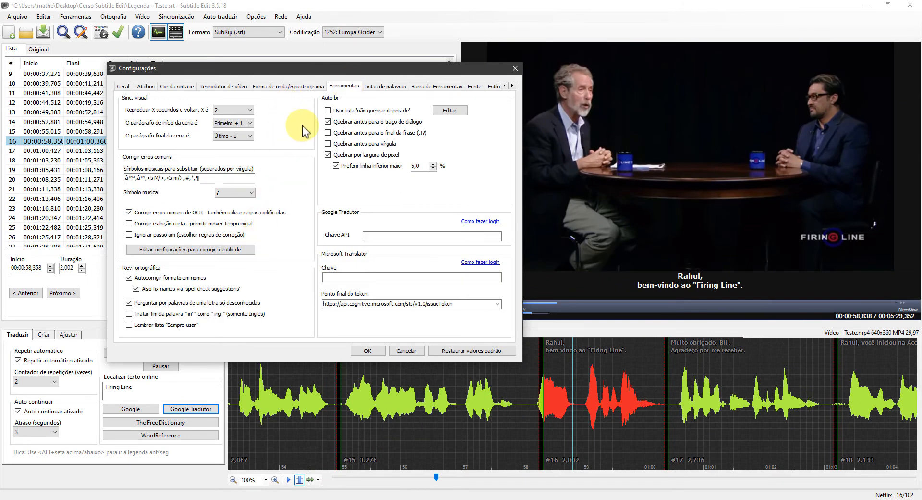
left_click(354, 110)
left_click(358, 132)
left_click(361, 143)
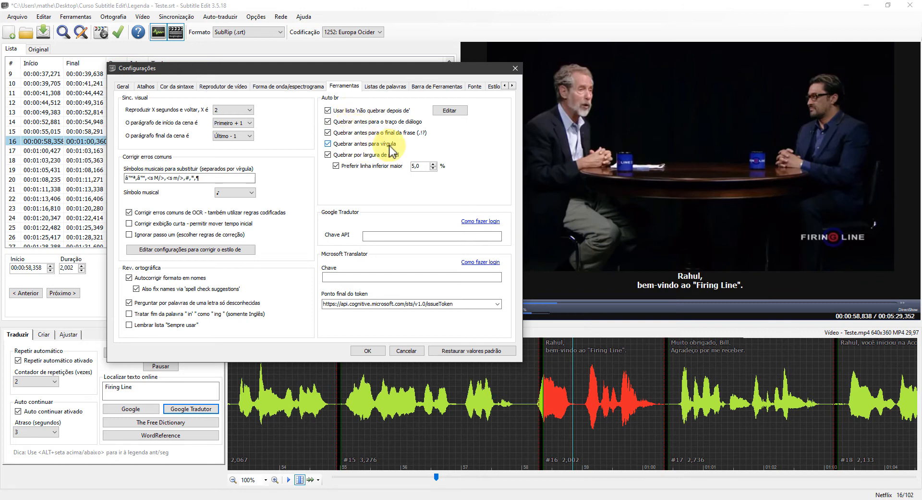
Step: Examine the word lists and the languages available for them in the settings
left_click(383, 87)
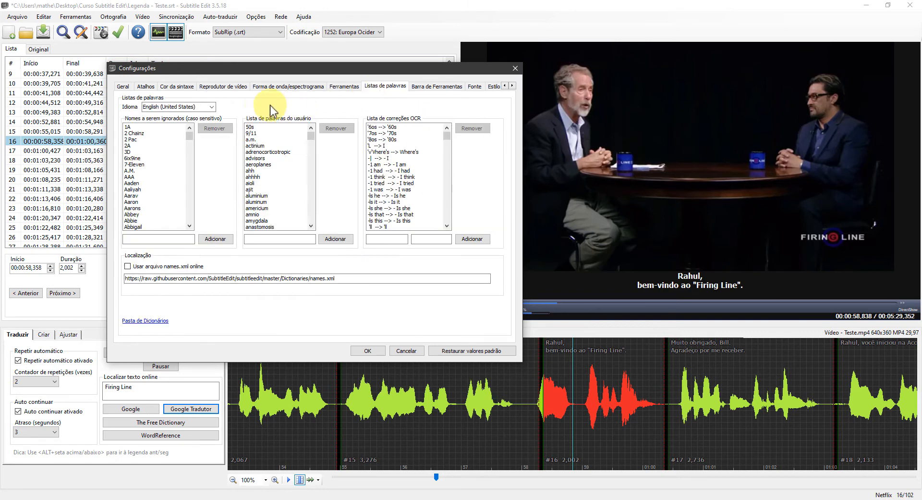
left_click(212, 107)
left_click(303, 108)
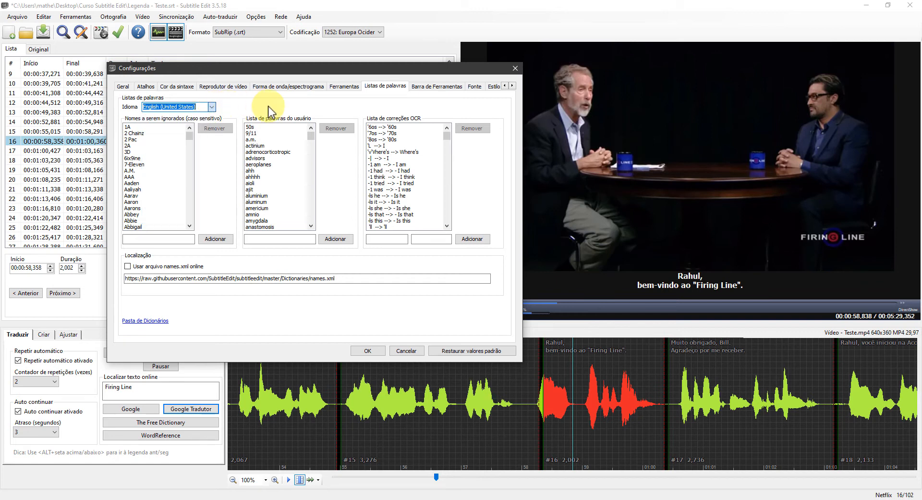
Step: Show Corrigir erros comuns, Remover texto para PCD, Configurações and the frame rate on the toolbar; hide Sinc. visual, Rev. ortográfica and Ajuda
left_click(436, 87)
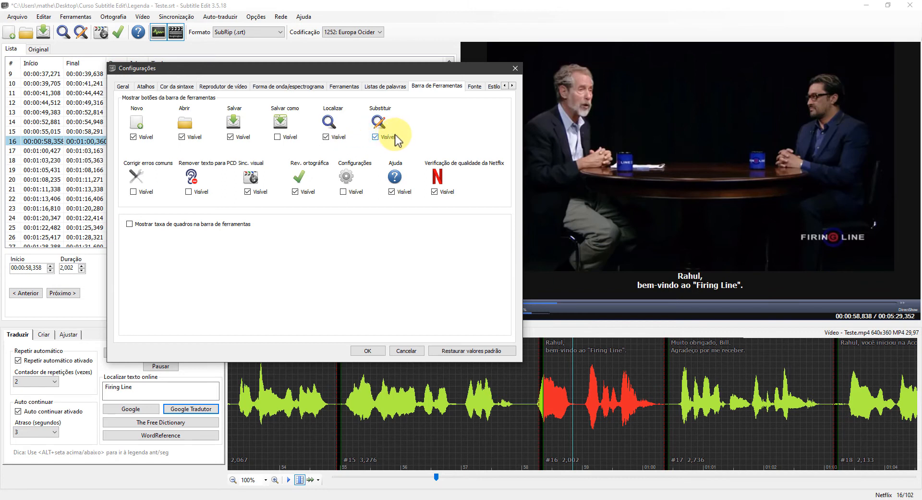
left_click(144, 192)
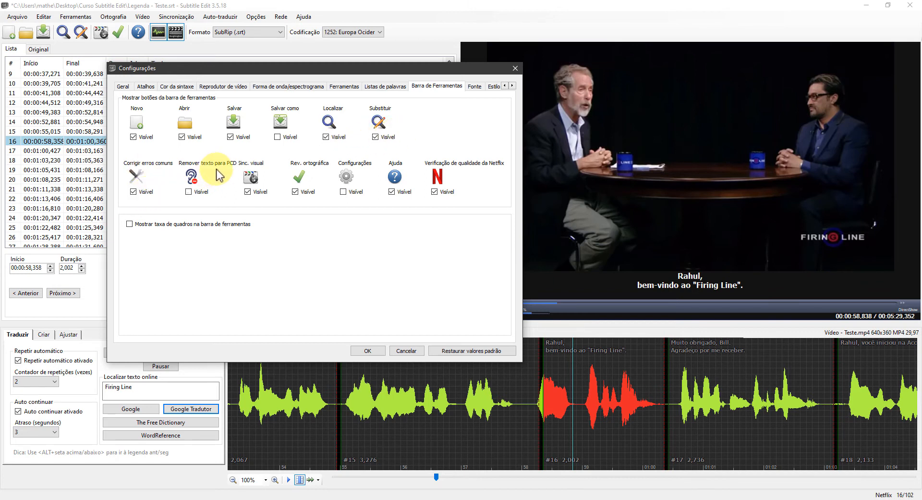
left_click(199, 192)
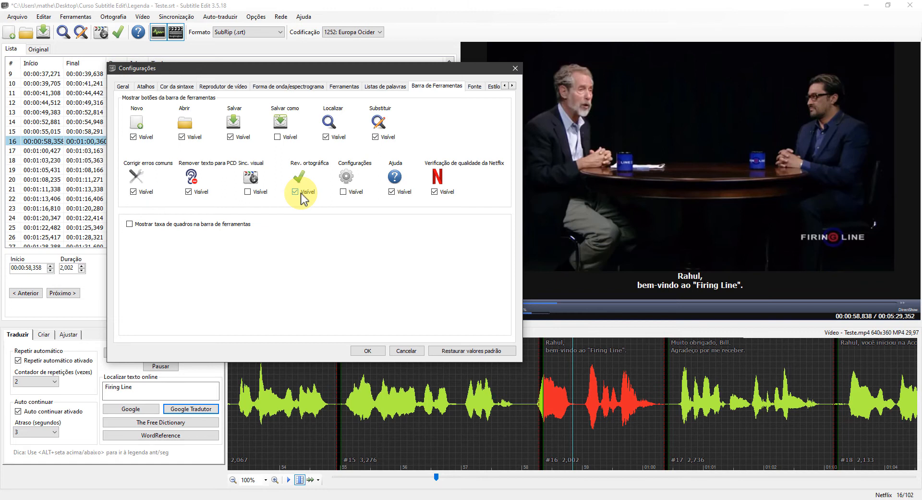
left_click(301, 193)
left_click(355, 192)
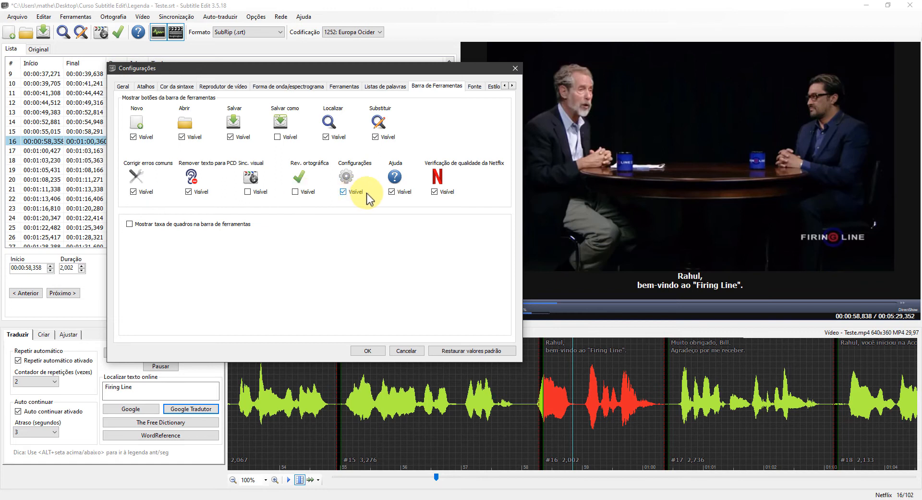
left_click(393, 192)
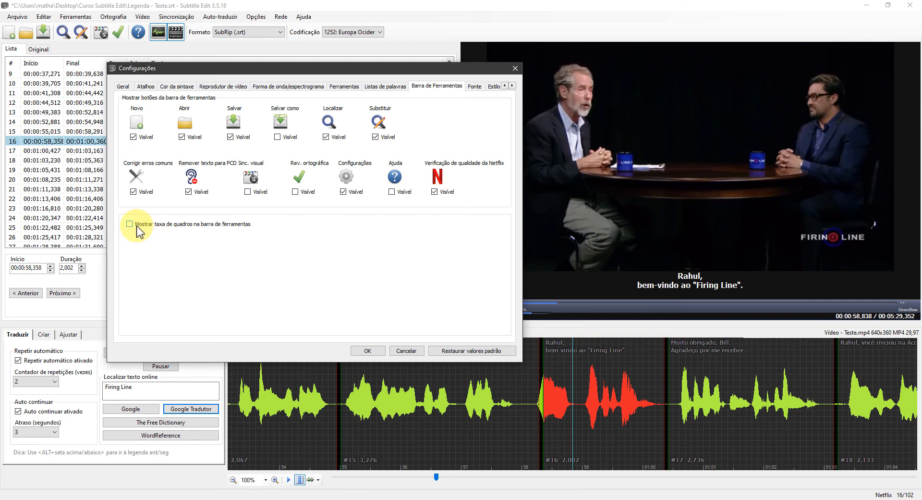
left_click(182, 225)
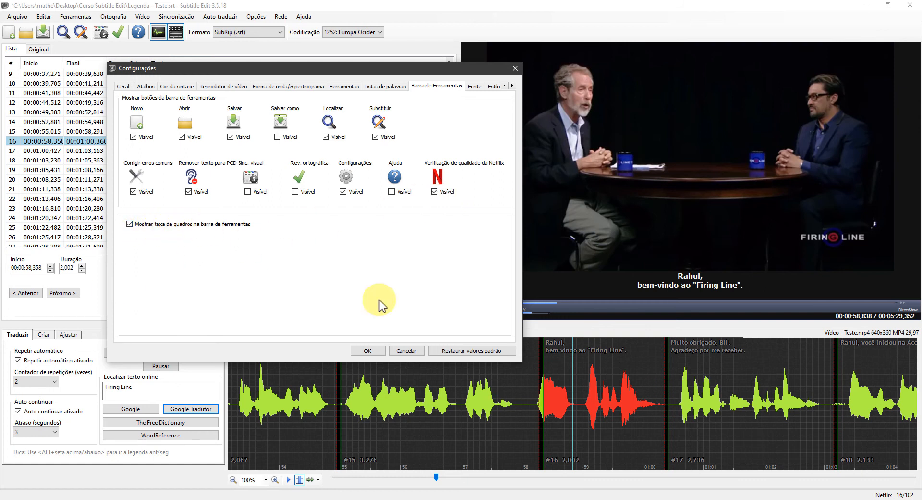
left_click(374, 353)
Step: Review the frame rate choices and take the frame rate from the video file "Vídeo - Teste"
left_click(461, 32)
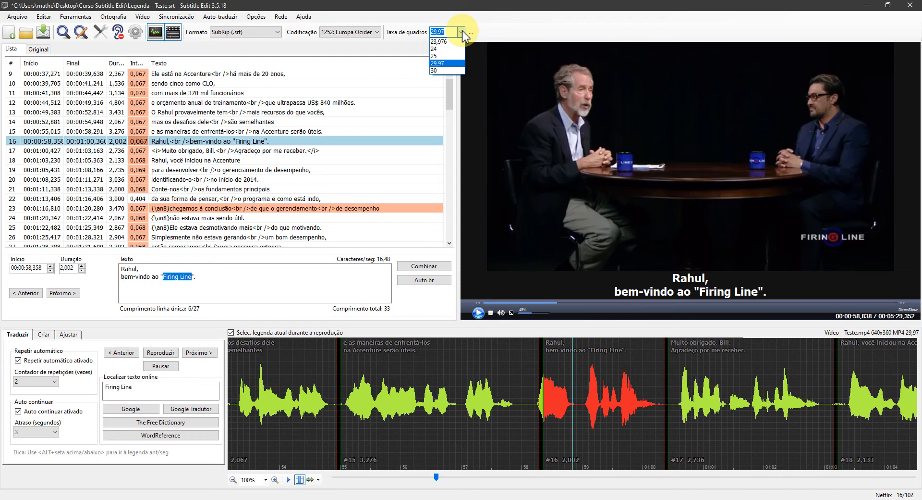
left_click(474, 33)
left_click(473, 33)
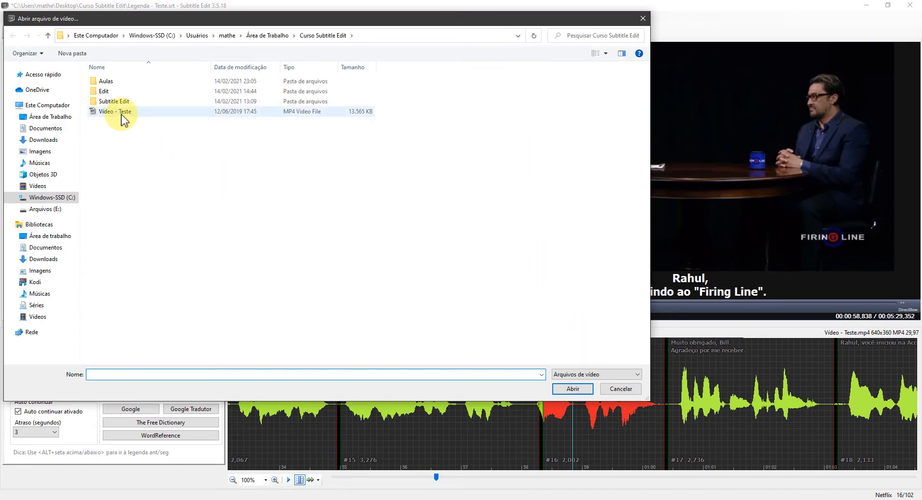
double_click(121, 116)
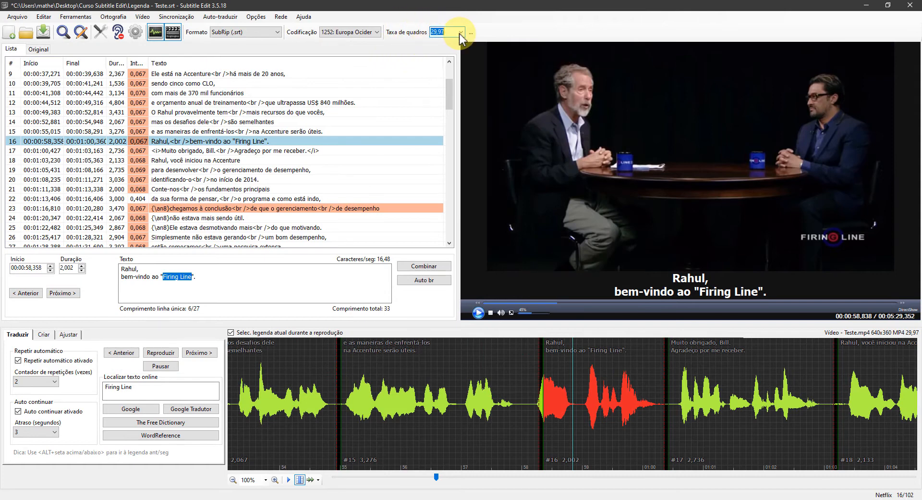
Step: In the general settings, set the minimum gap between subtitles to 67 ms, calculated from 2 frames at a frame rate of 29,97
left_click(256, 18)
left_click(270, 28)
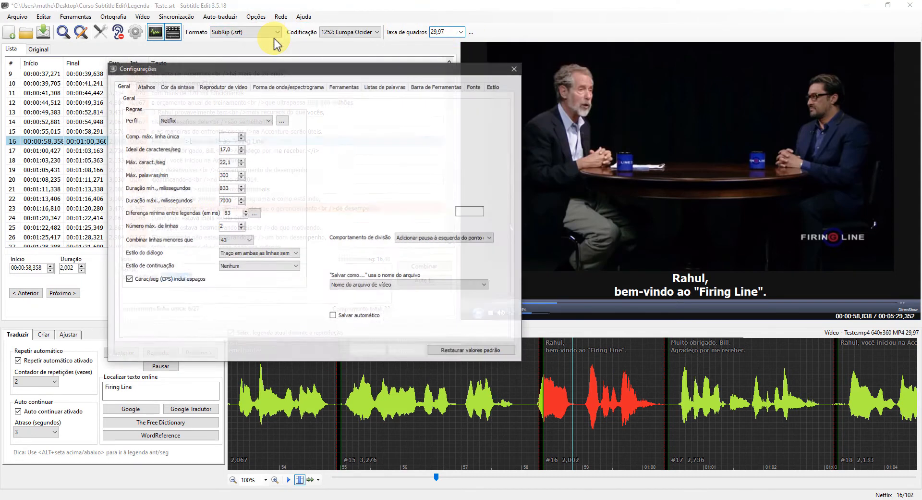
left_click(255, 214)
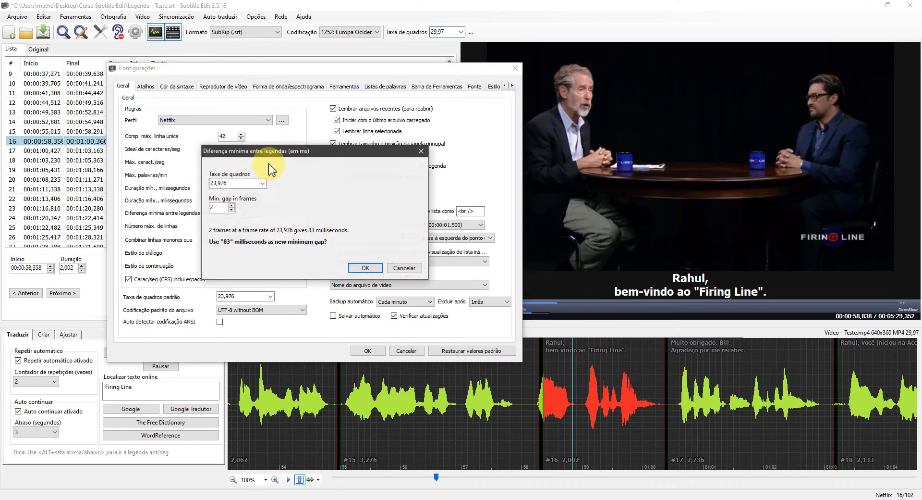
left_click(262, 183)
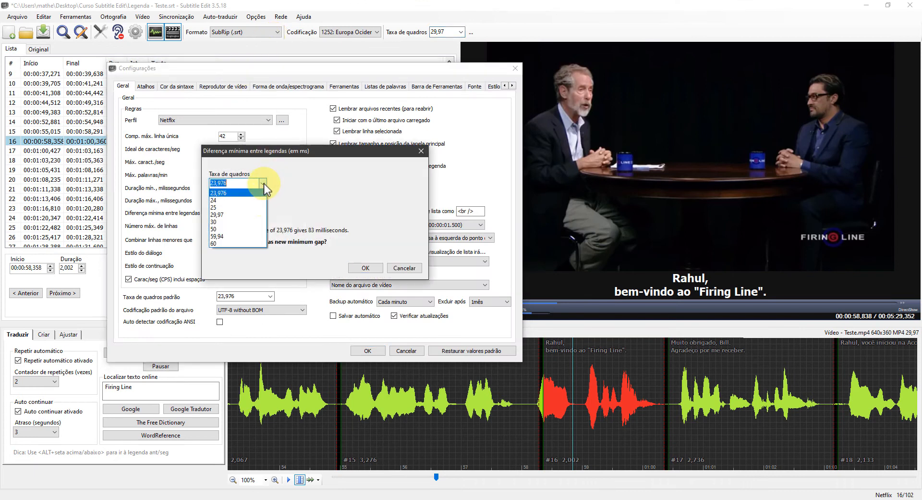
left_click(229, 215)
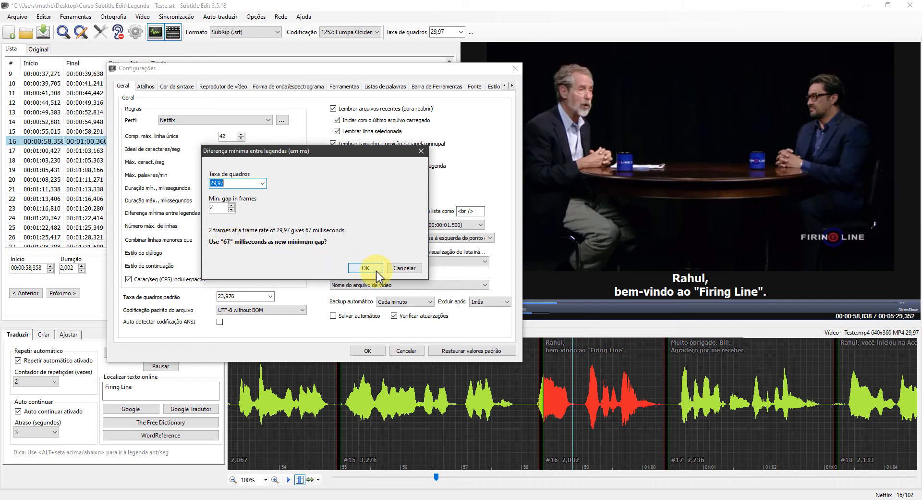
left_click(364, 269)
left_click_drag(317, 68, 412, 85)
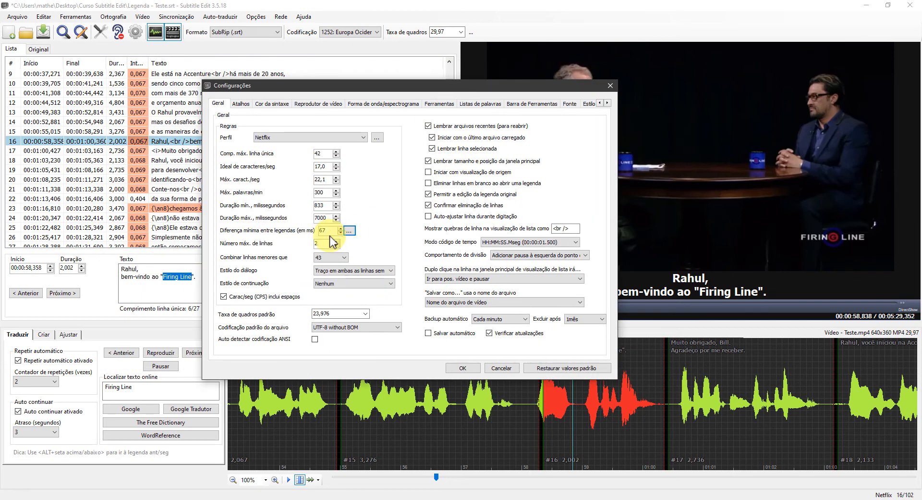
Step: In the font settings, set the list view font size to 11 and the text box font size to 12, with centred text
left_click(569, 104)
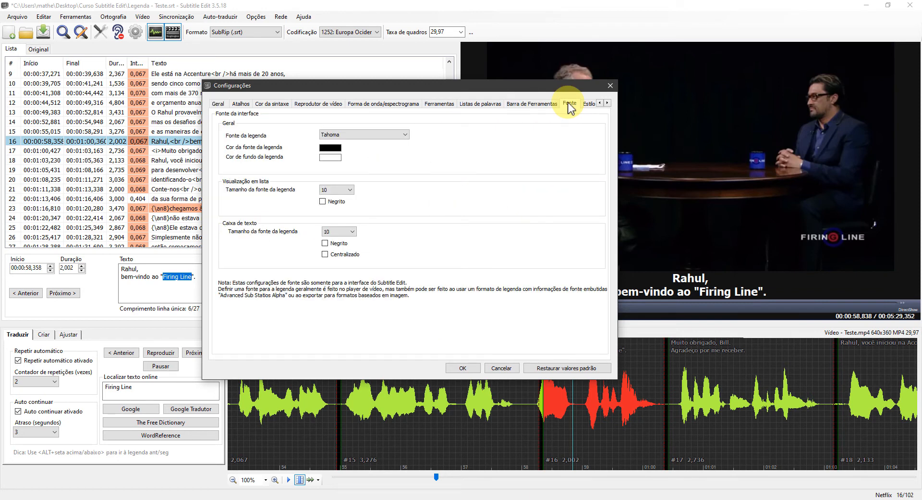
left_click_drag(509, 88, 566, 174)
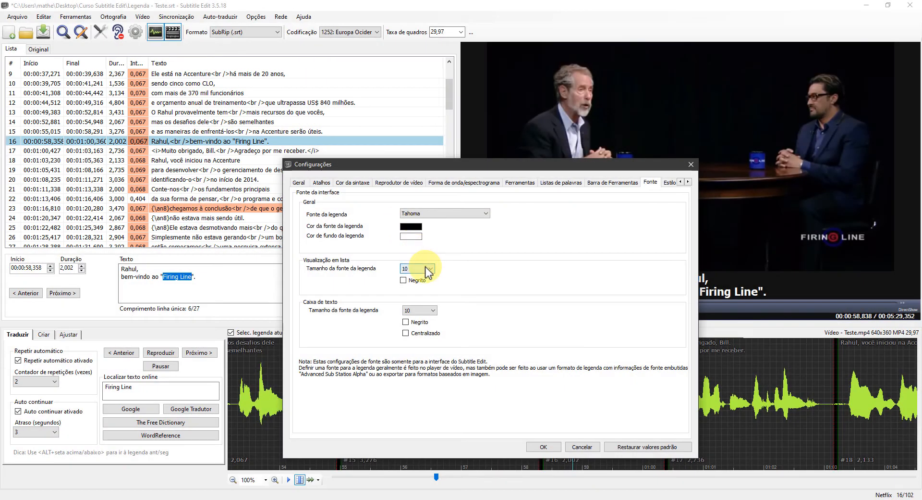
left_click(427, 271)
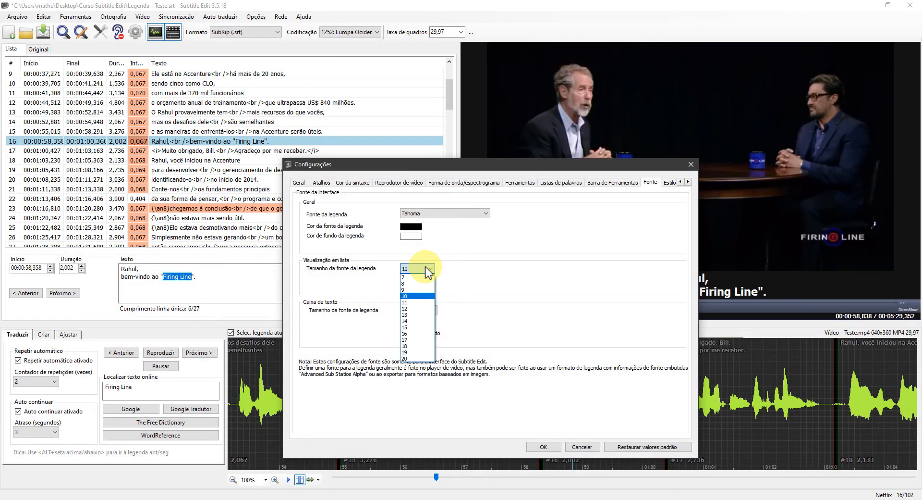
left_click(421, 302)
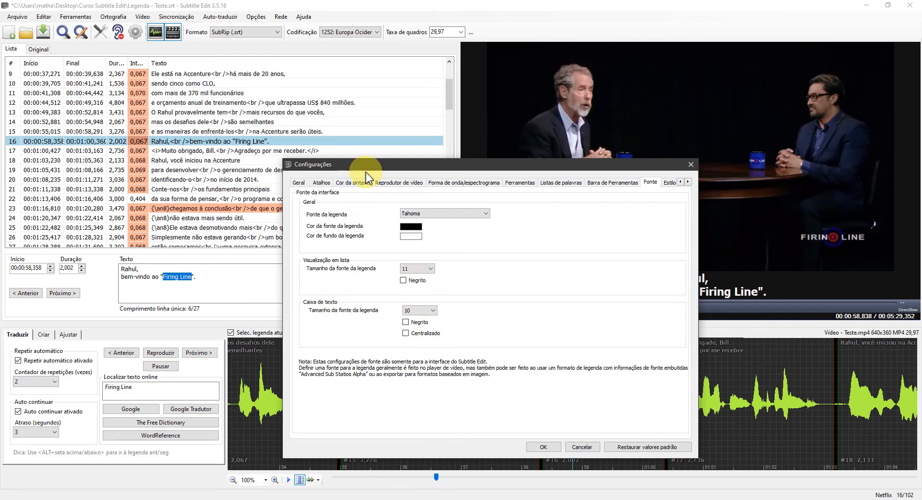
left_click_drag(361, 164, 461, 147)
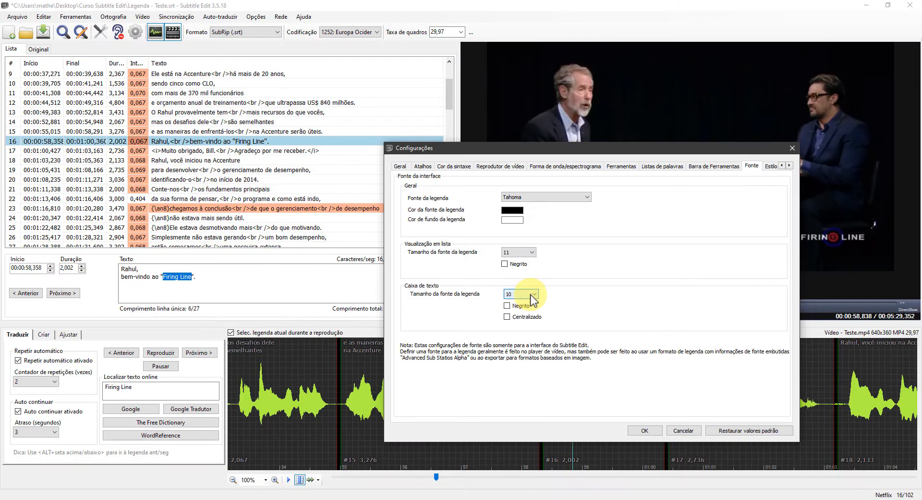
left_click(532, 295)
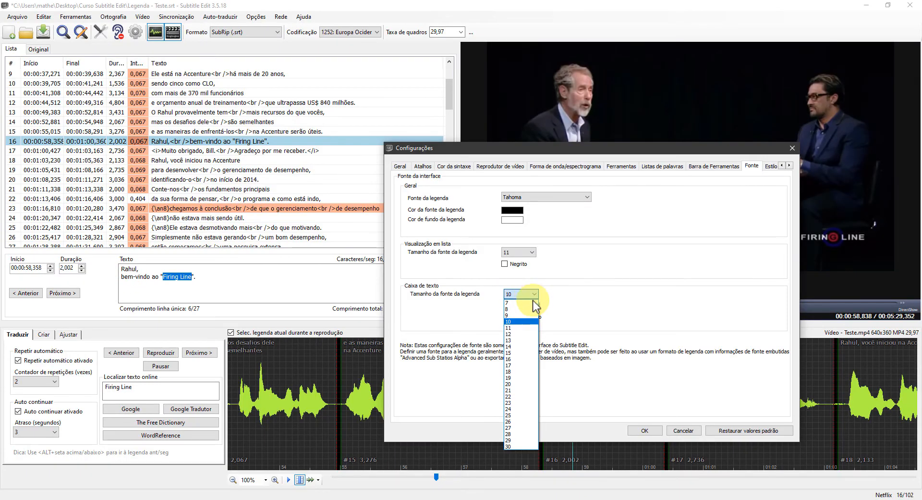
left_click(528, 326)
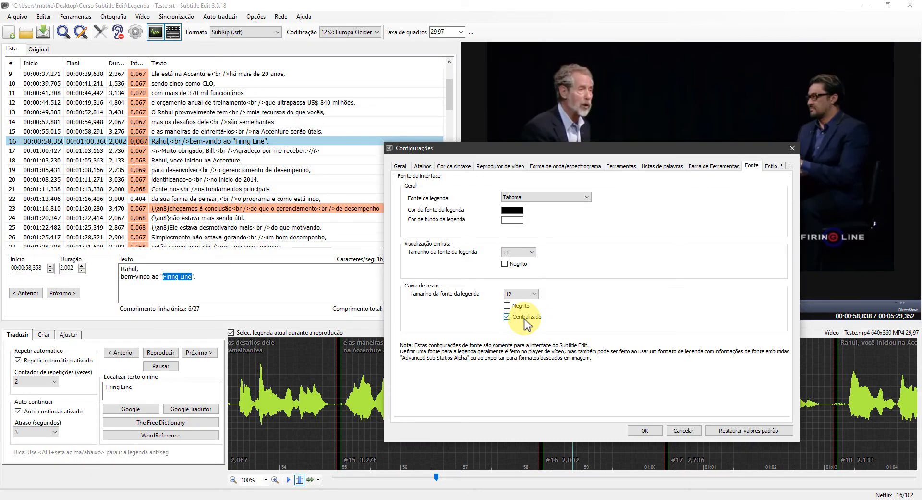
left_click(526, 321)
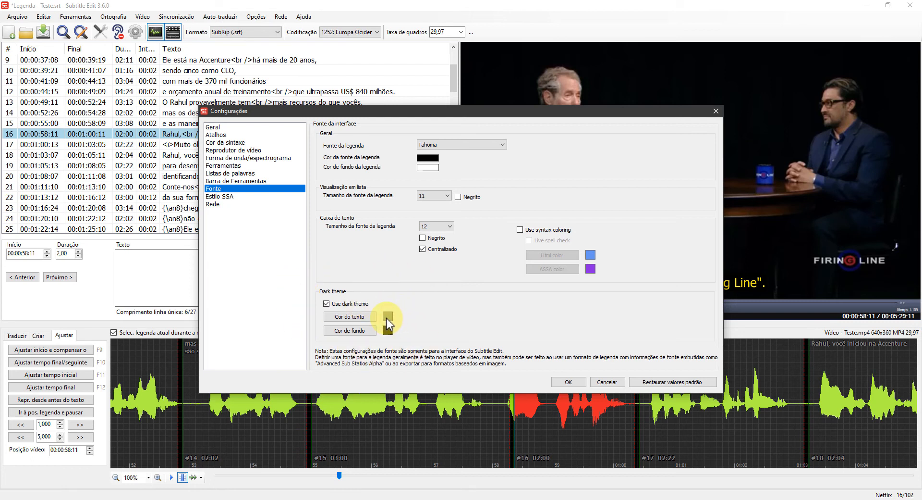
Step: Apply the dark theme in Subtitle Edit 3.6.0 and move the video to about 23 seconds
left_click(567, 381)
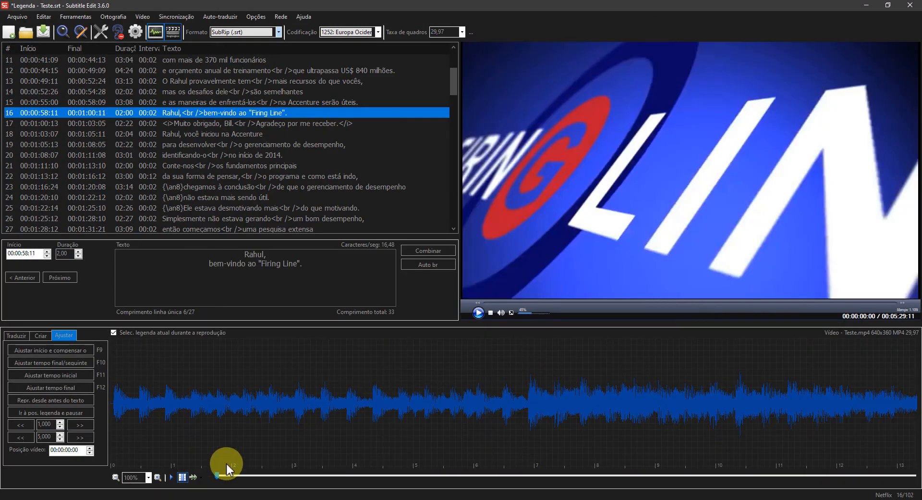
left_click(270, 467)
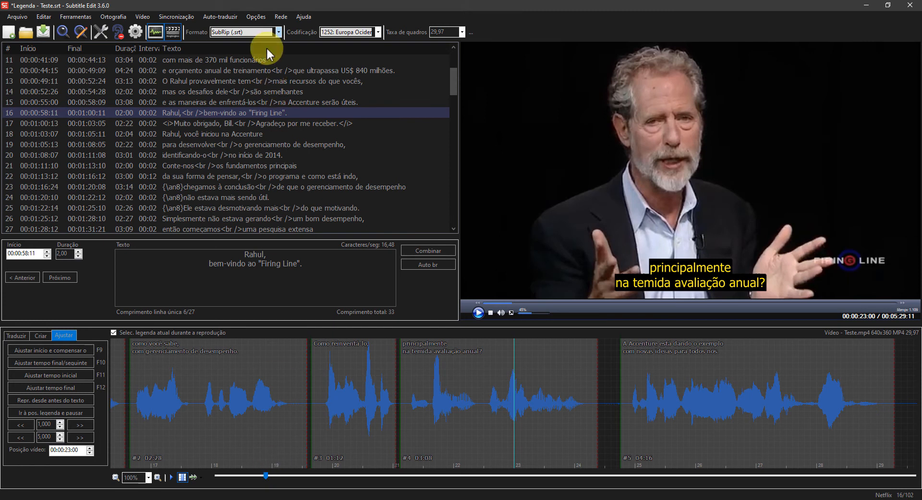
Step: Turn off the dark theme in the font settings and restart Subtitle Edit
left_click(235, 188)
left_click(379, 307)
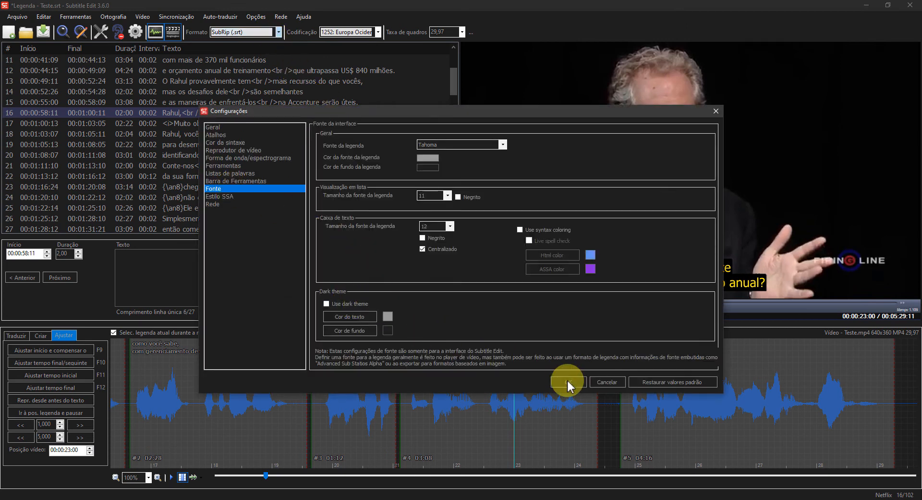
left_click(568, 381)
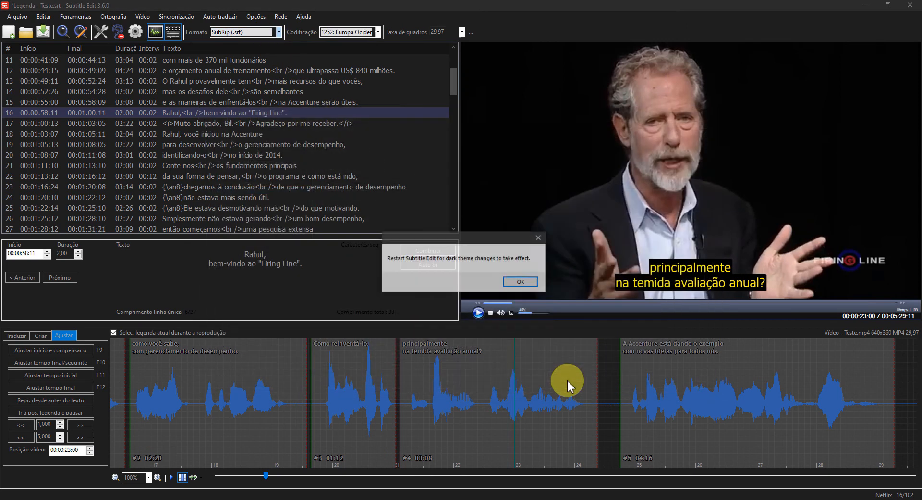
left_click(521, 282)
left_click(910, 7)
left_click(124, 259)
double_click(125, 259)
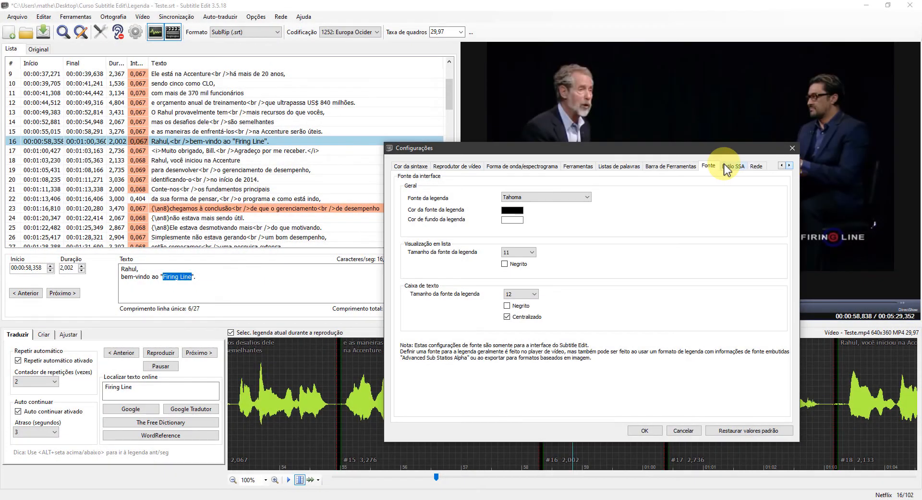
Step: Set the Sub Station Alpha style to a yellow font of size 23, view the network settings and apply the configuration
left_click(728, 166)
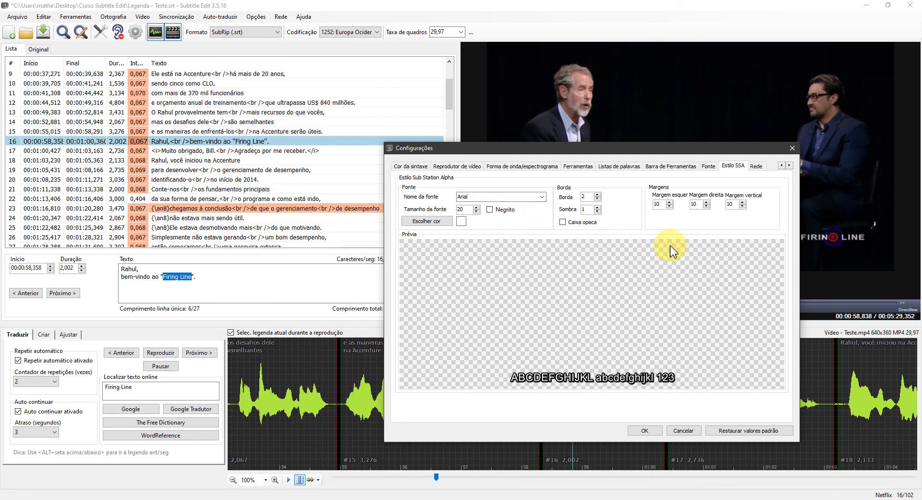
left_click(427, 221)
left_click(429, 153)
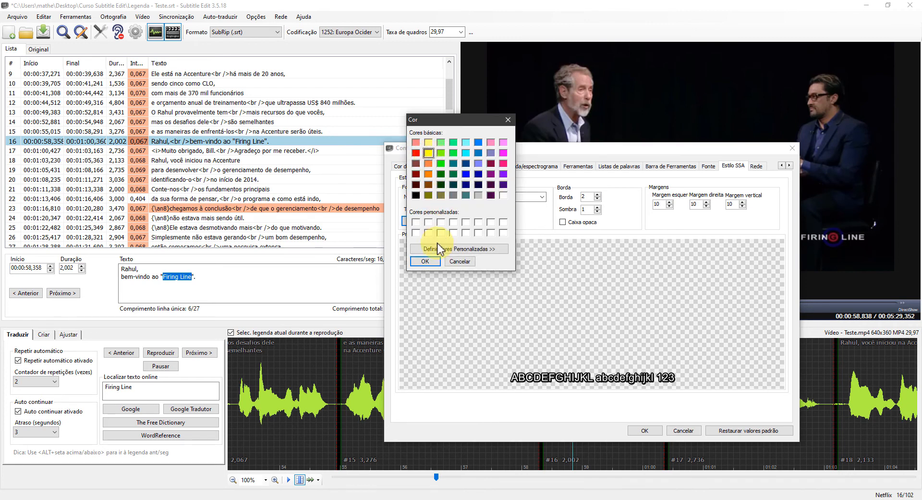
left_click(427, 262)
left_click(476, 207)
left_click(476, 207)
left_click(476, 207)
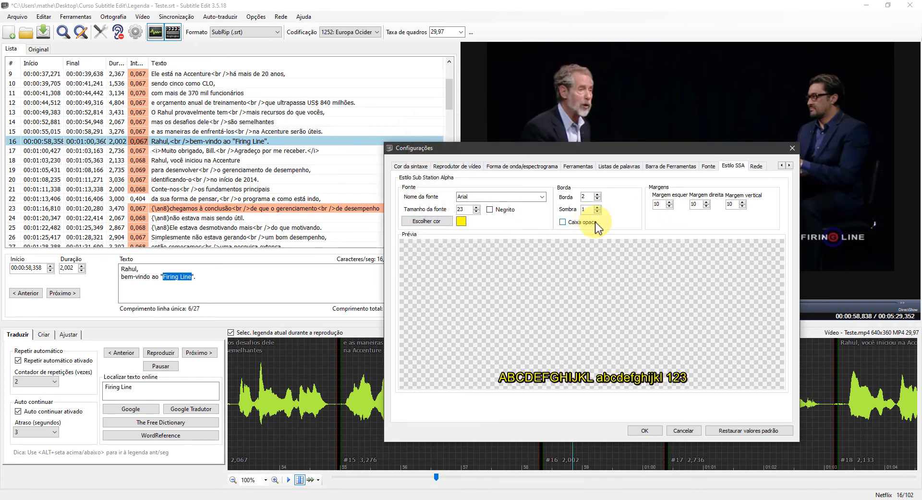
left_click(756, 166)
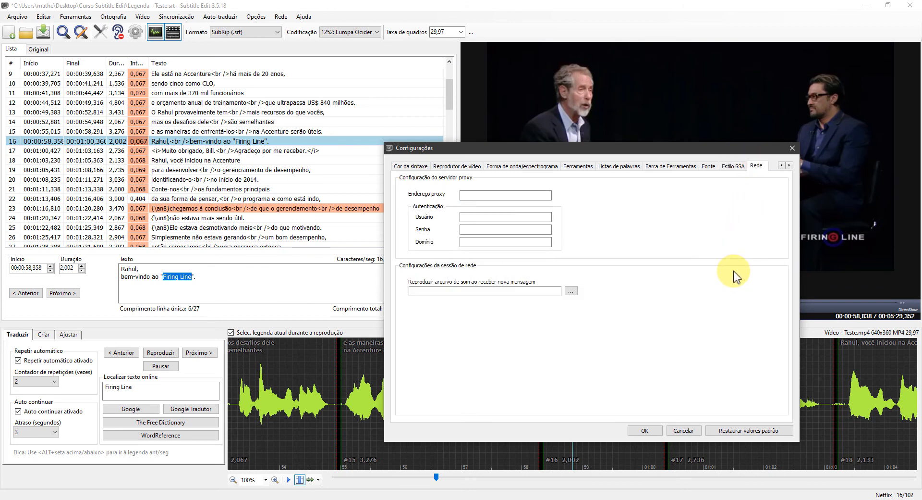
left_click(645, 430)
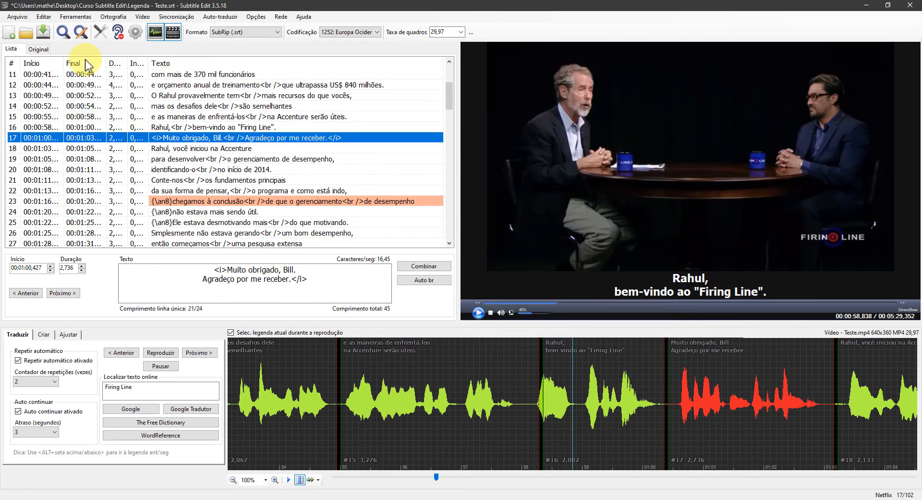
Step: Fit the widths of the start, end, duration and interval columns in the subtitle list to their contents
double_click(64, 63)
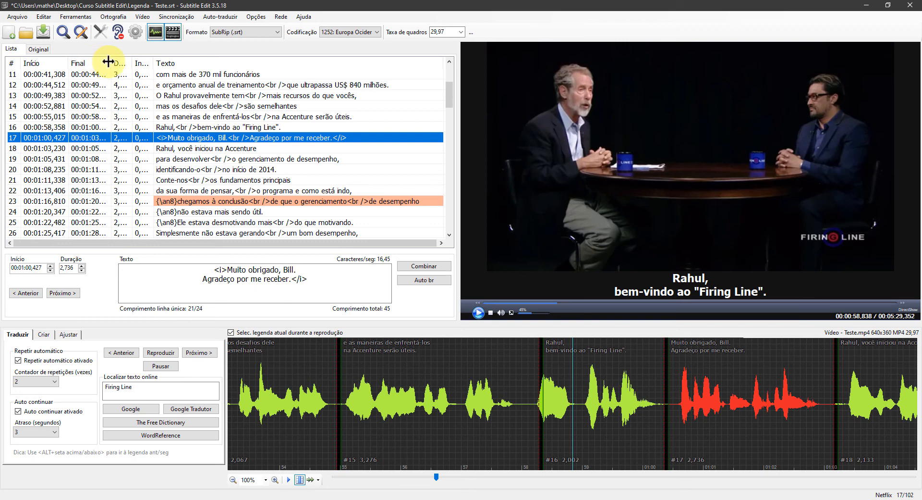
double_click(112, 63)
double_click(138, 63)
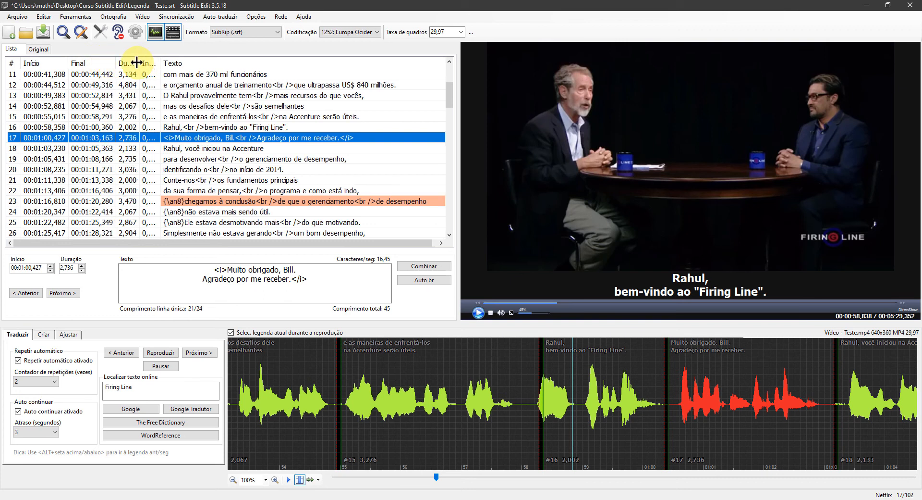
double_click(162, 63)
Step: Examine the text alignment of subtitles 17, 18 and 20 in the text box
left_click(231, 269)
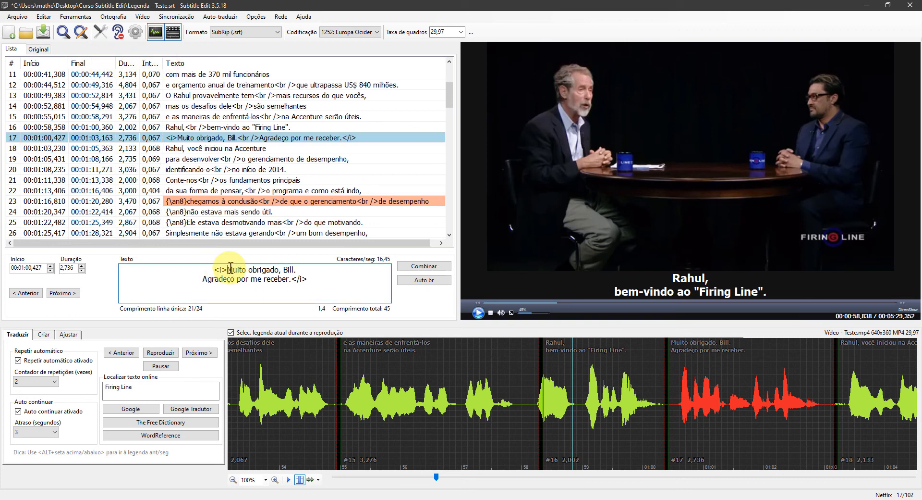
left_click_drag(230, 269, 302, 279)
left_click(245, 149)
left_click(262, 169)
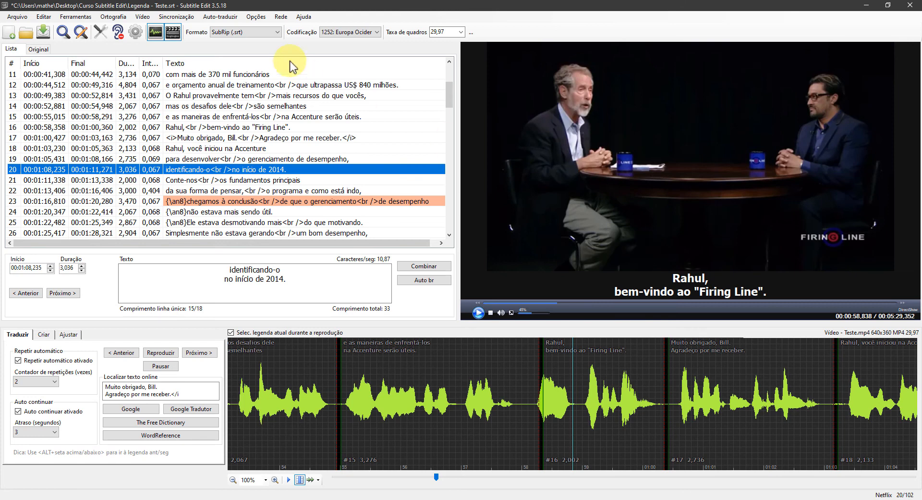
Step: Change the video engine to mpv in the video player settings and apply it
left_click(254, 17)
left_click(270, 32)
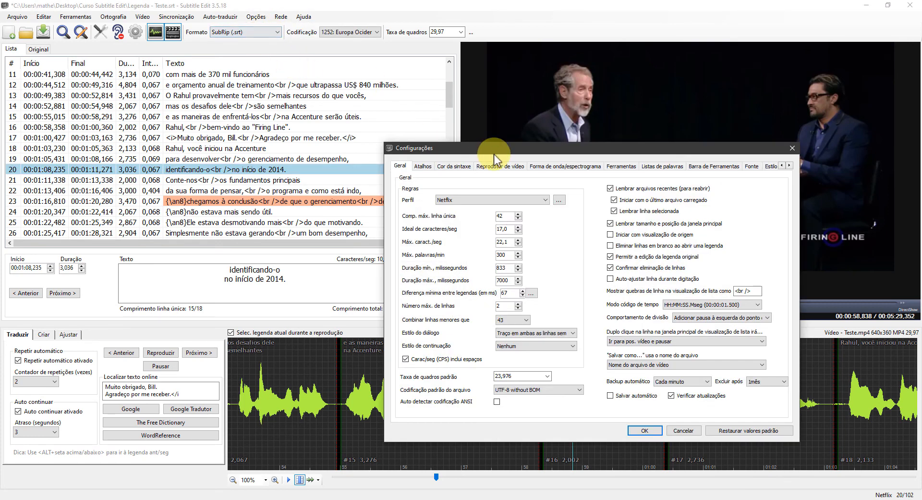
left_click(500, 166)
left_click_drag(411, 148, 106, 102)
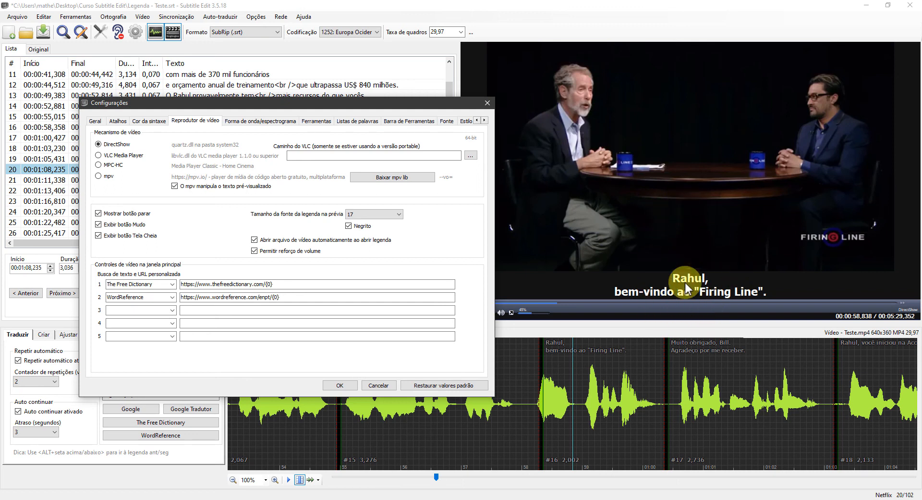
left_click(108, 177)
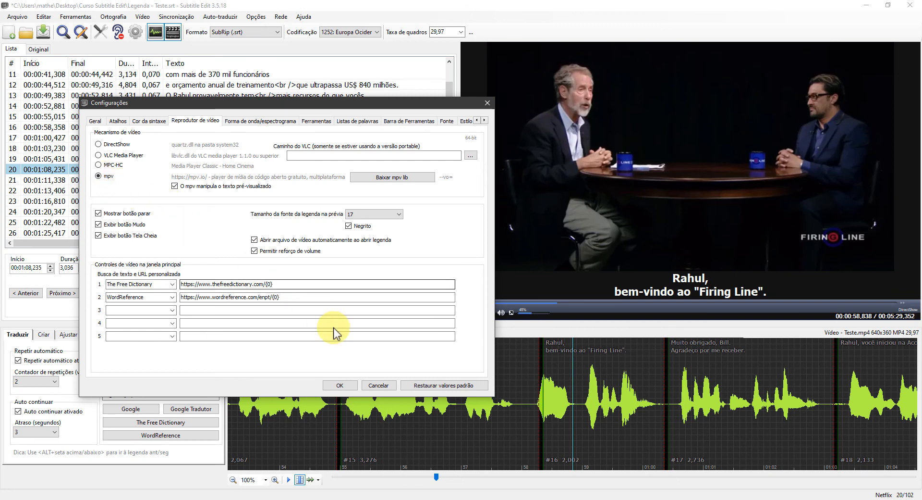
left_click(344, 386)
Step: Check how subtitles 18 and 24 appear on the video, selecting the {\an8} tag in subtitle 24
left_click(227, 148)
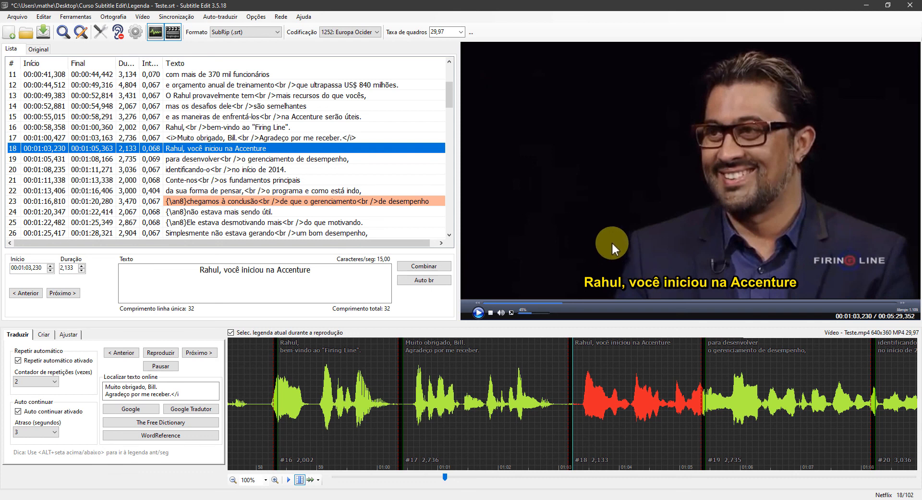
left_click(220, 214)
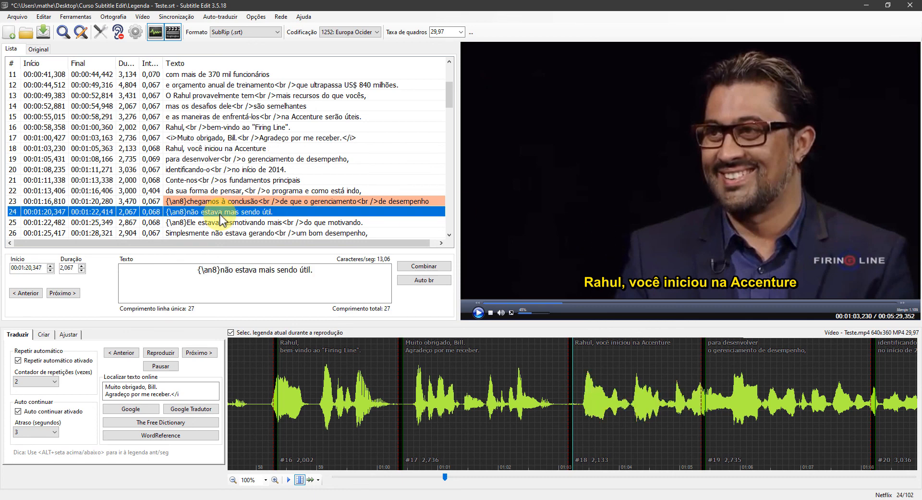
double_click(174, 267)
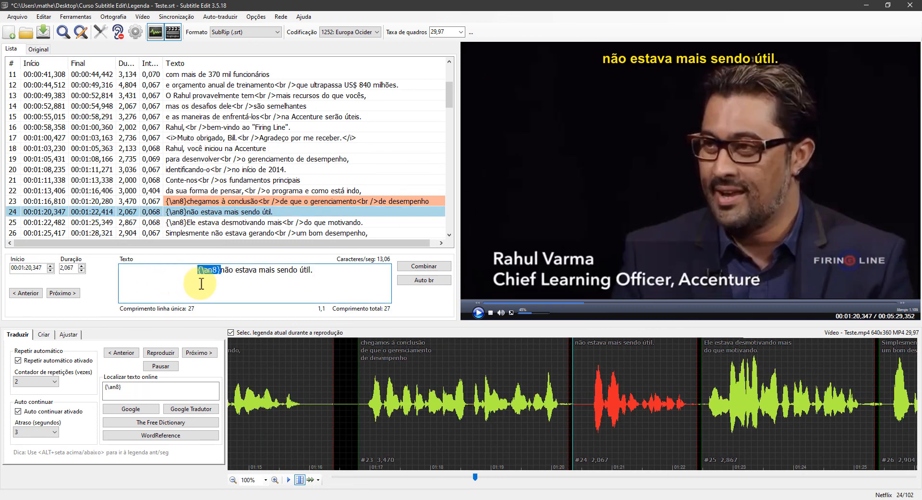